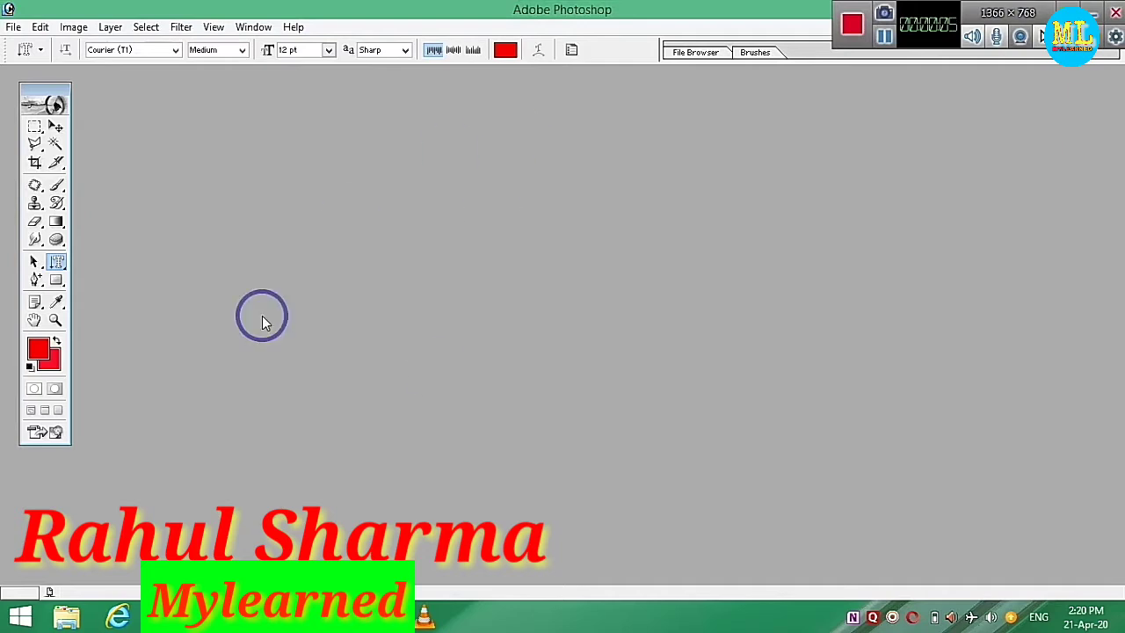
Make a new 'icon cursor' document: 32×32 pixels, 300 pixels/inch, transparent background
left_click(13, 27)
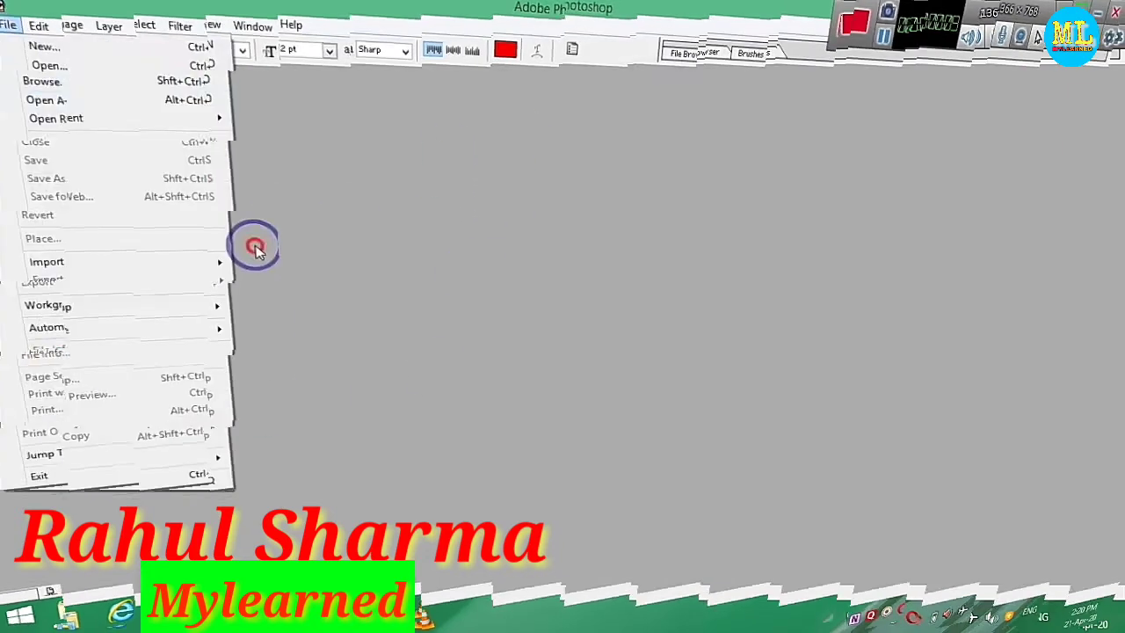
mouse_move(13, 26)
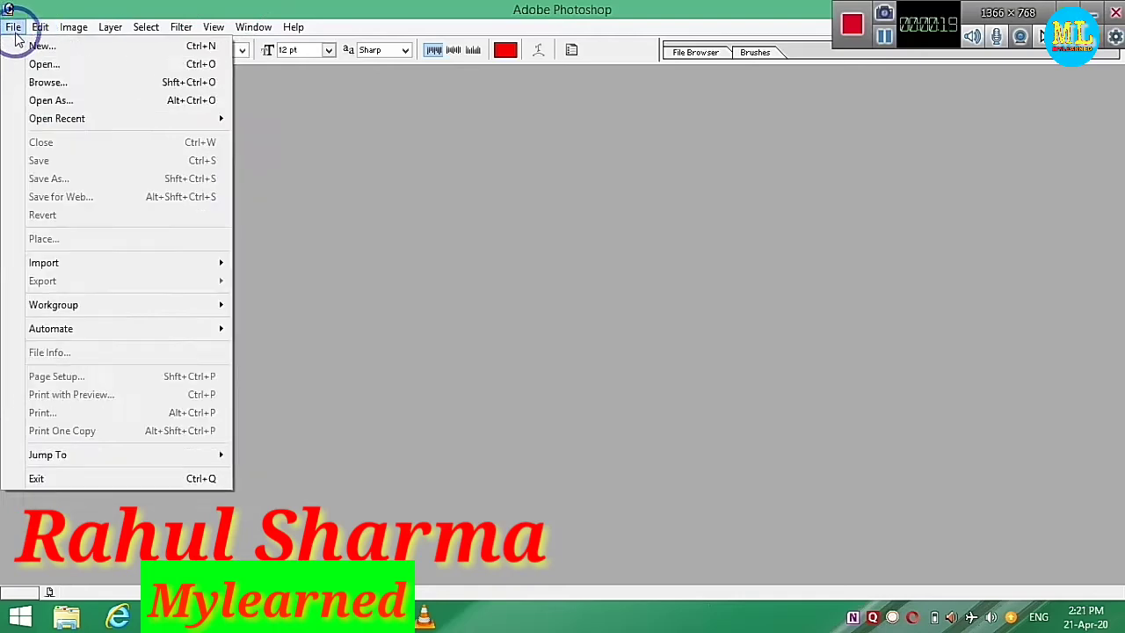
left_click(39, 46)
type("icon cursor")
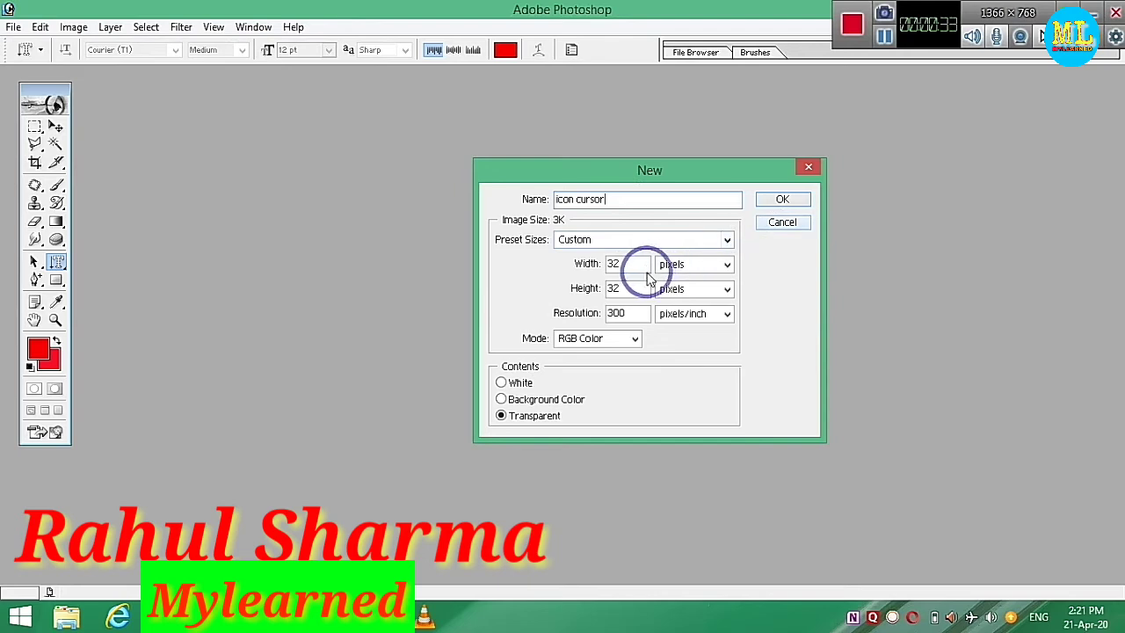
left_click(696, 264)
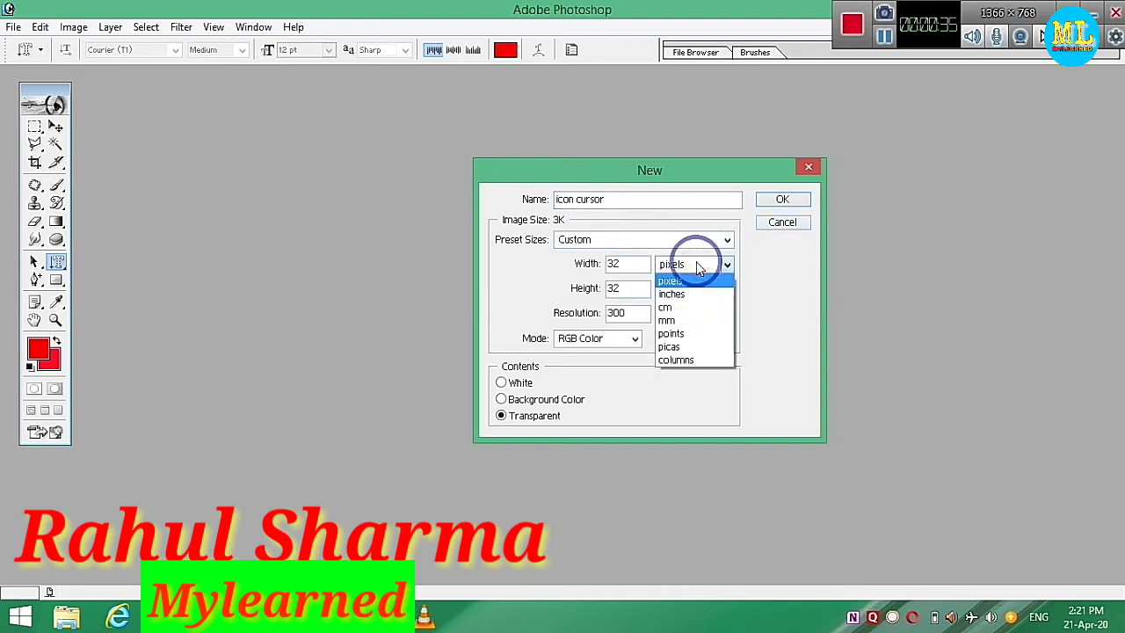
left_click(696, 267)
left_click(695, 291)
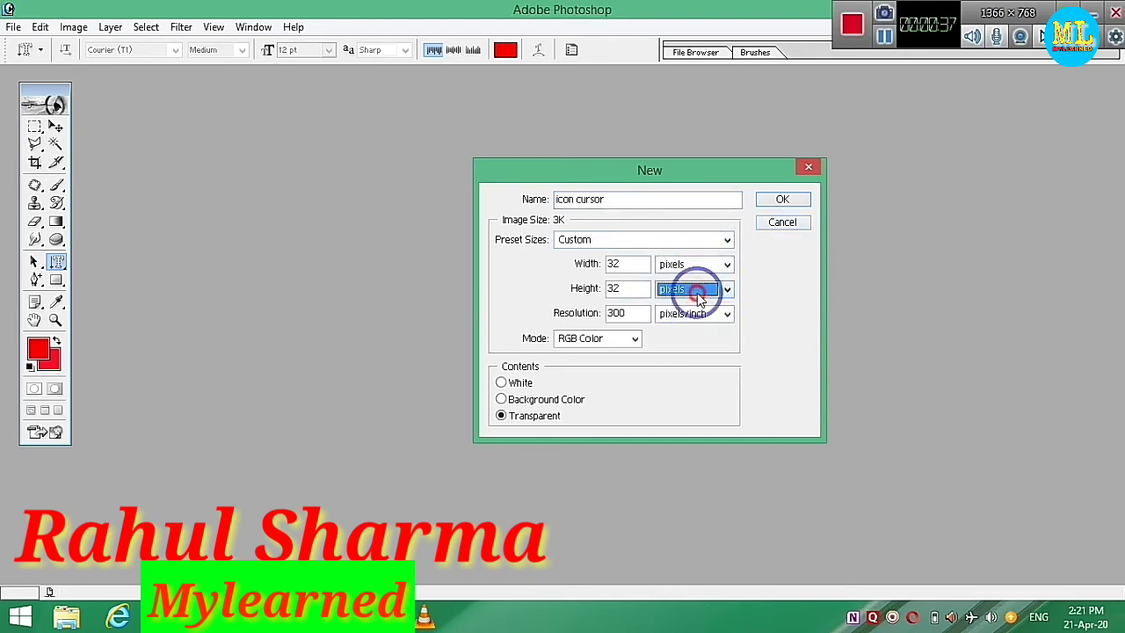
left_click(517, 419)
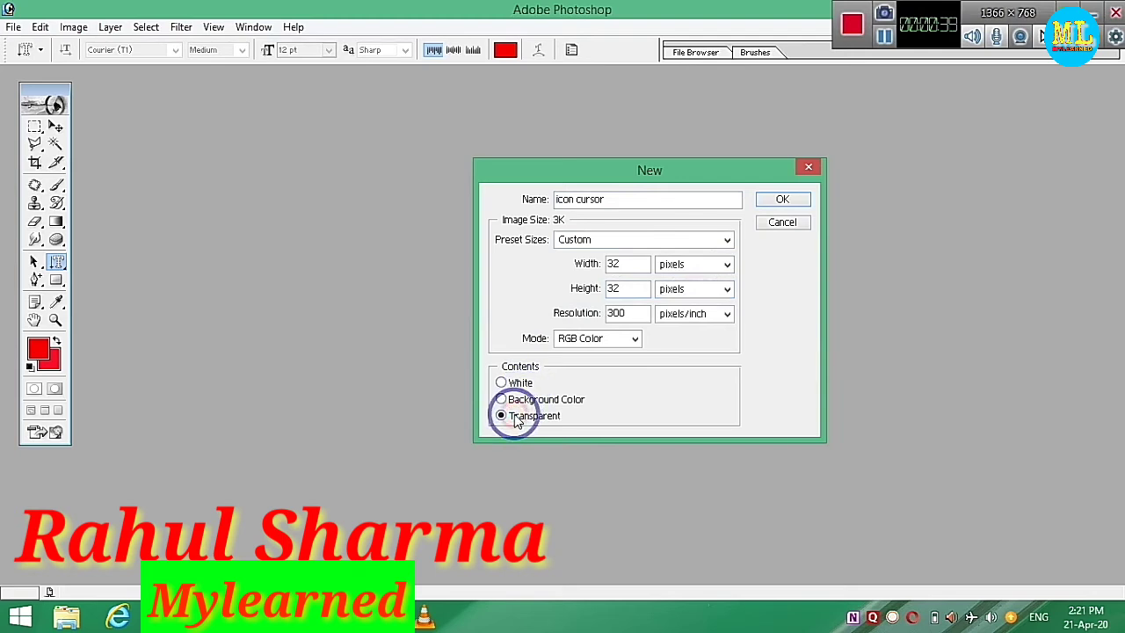
left_click(781, 200)
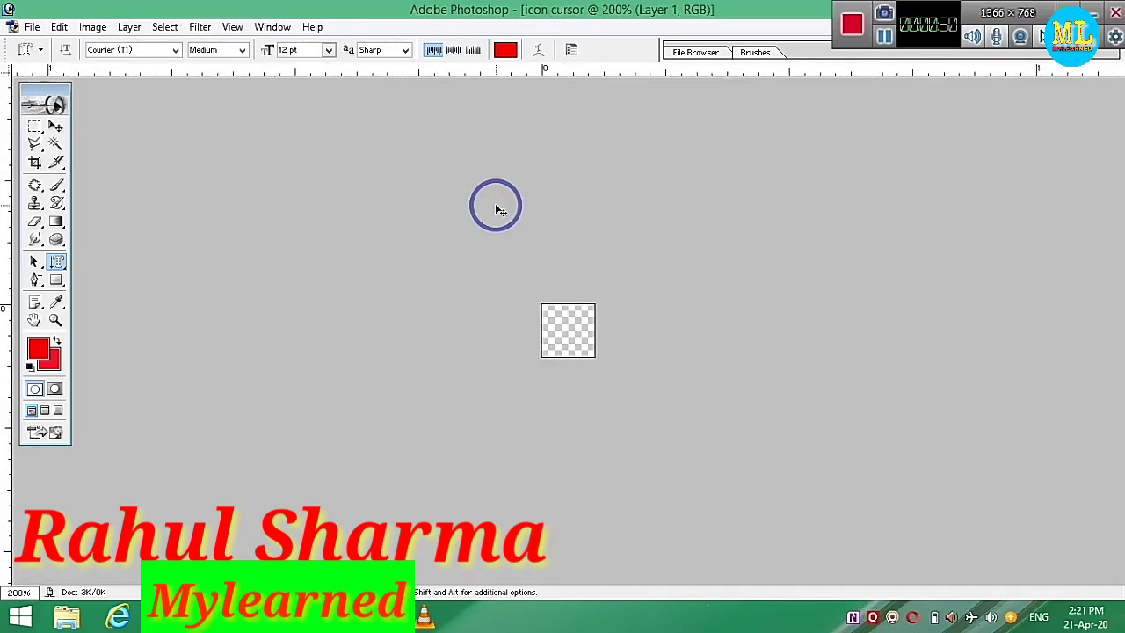
Zoom to 1600% and trace an arrow selection with the Polygonal Lasso, tip at top-left
key("ctrl+plus")
key("ctrl+plus")
key("ctrl+plus")
key("ctrl+plus")
key("ctrl+plus")
key("ctrl+plus")
key("ctrl+plus")
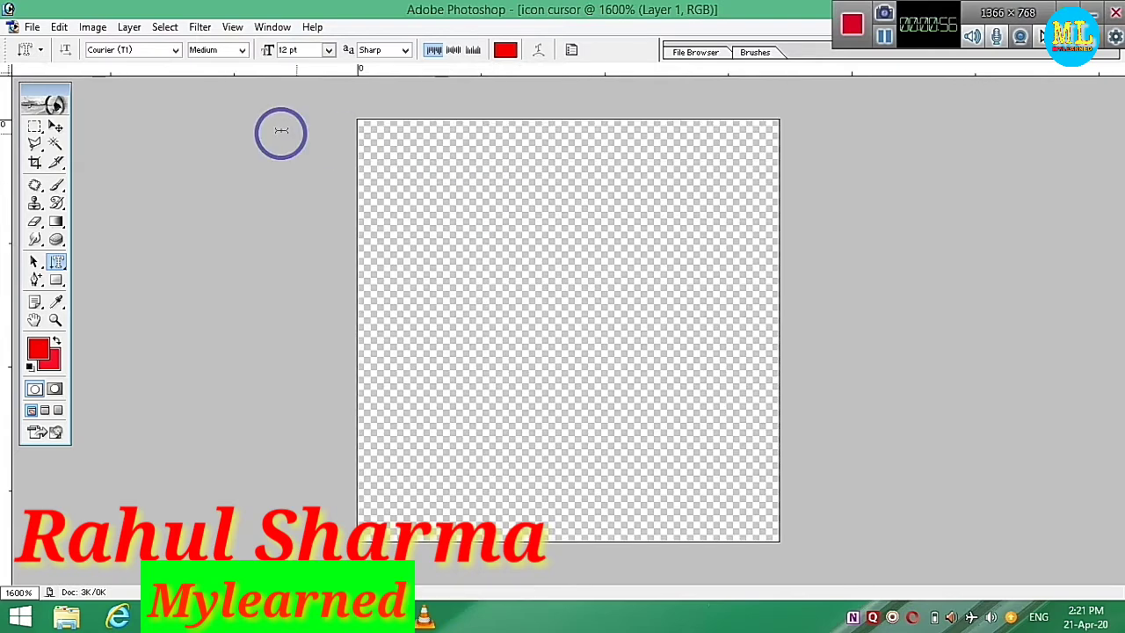
left_click(34, 143)
left_click(361, 119)
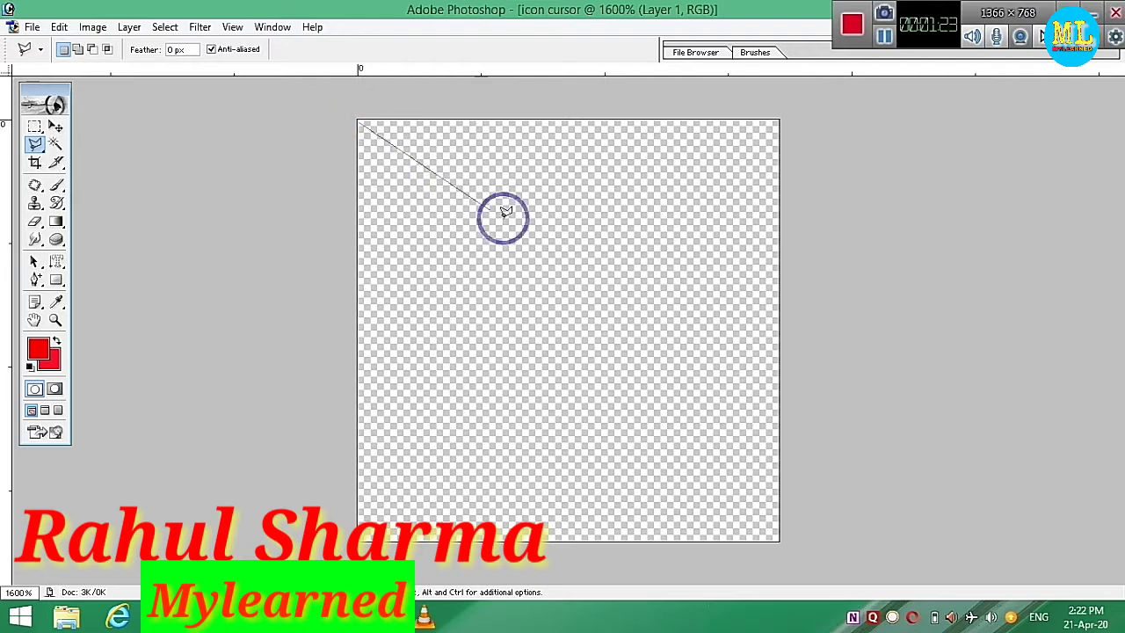
left_click(681, 320)
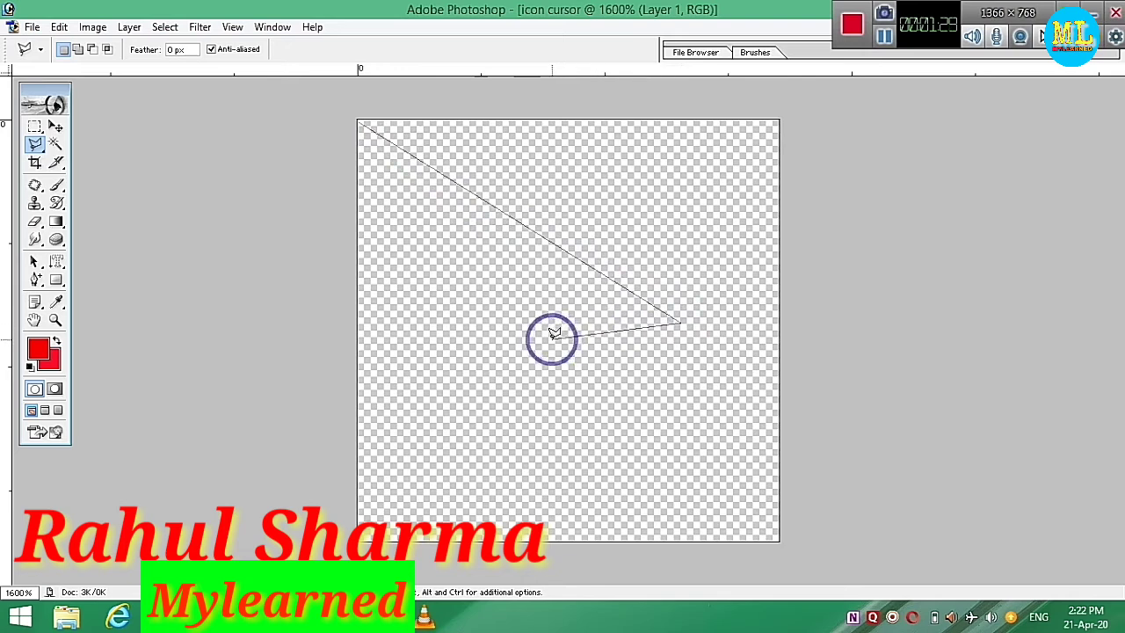
left_click(552, 340)
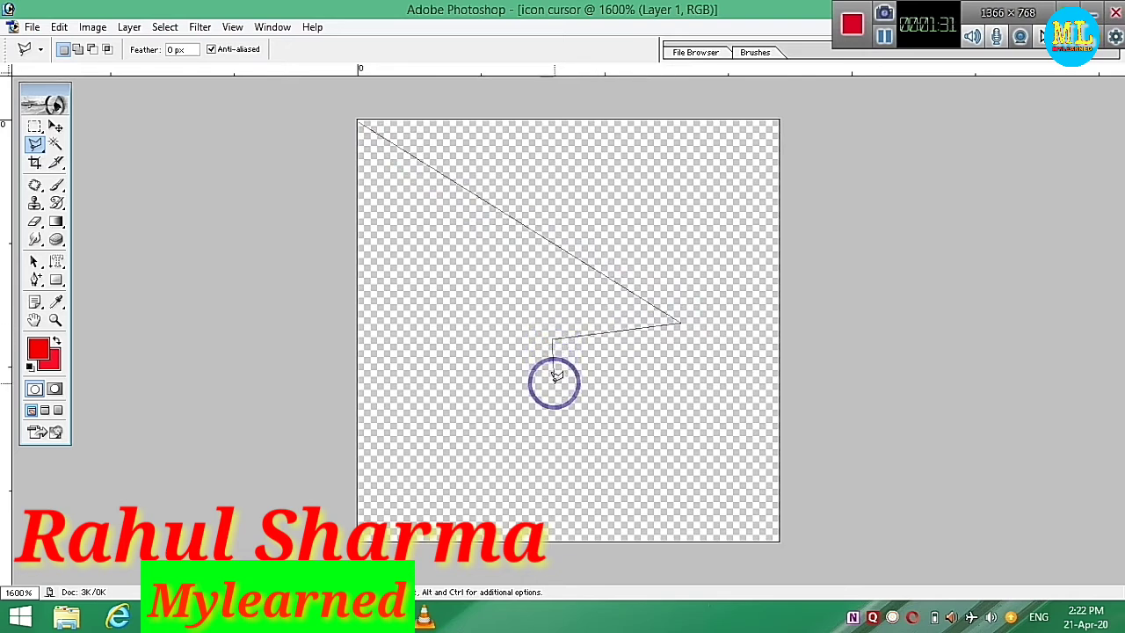
left_click(546, 434)
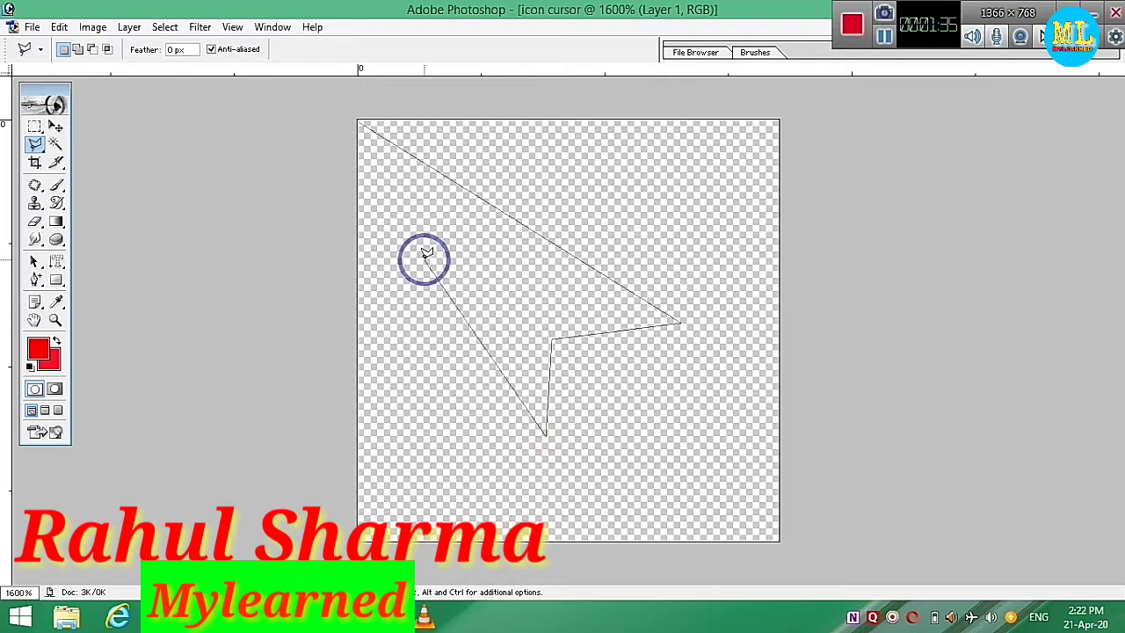
left_click(360, 123)
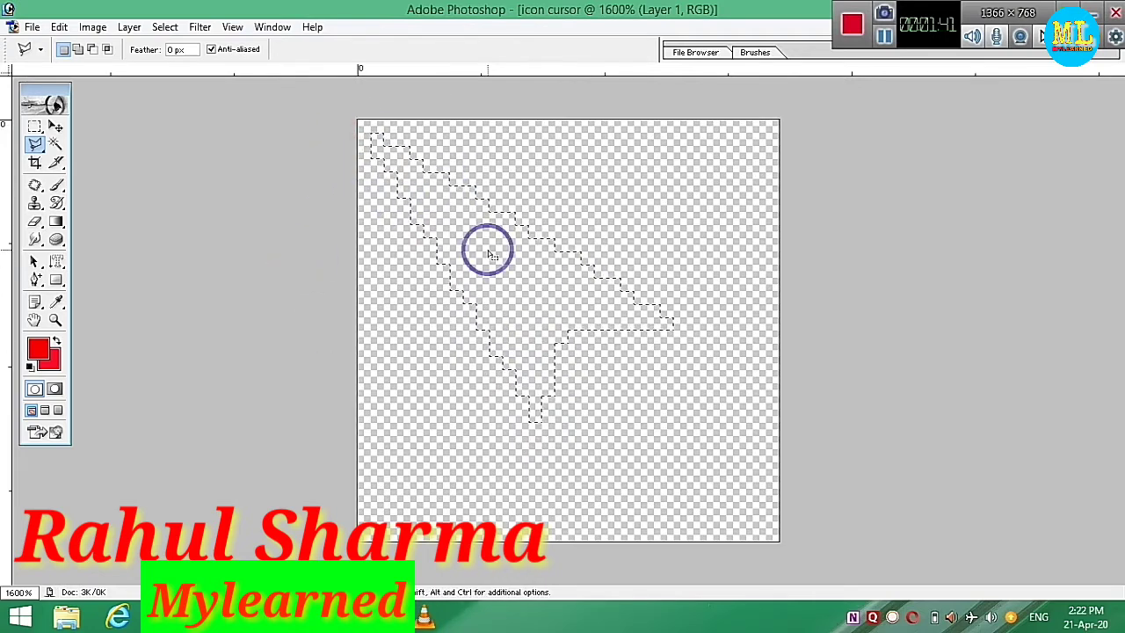
Confirm the Color Picker colour and fill the arrow selection with red using Alt+Backspace
left_click(48, 369)
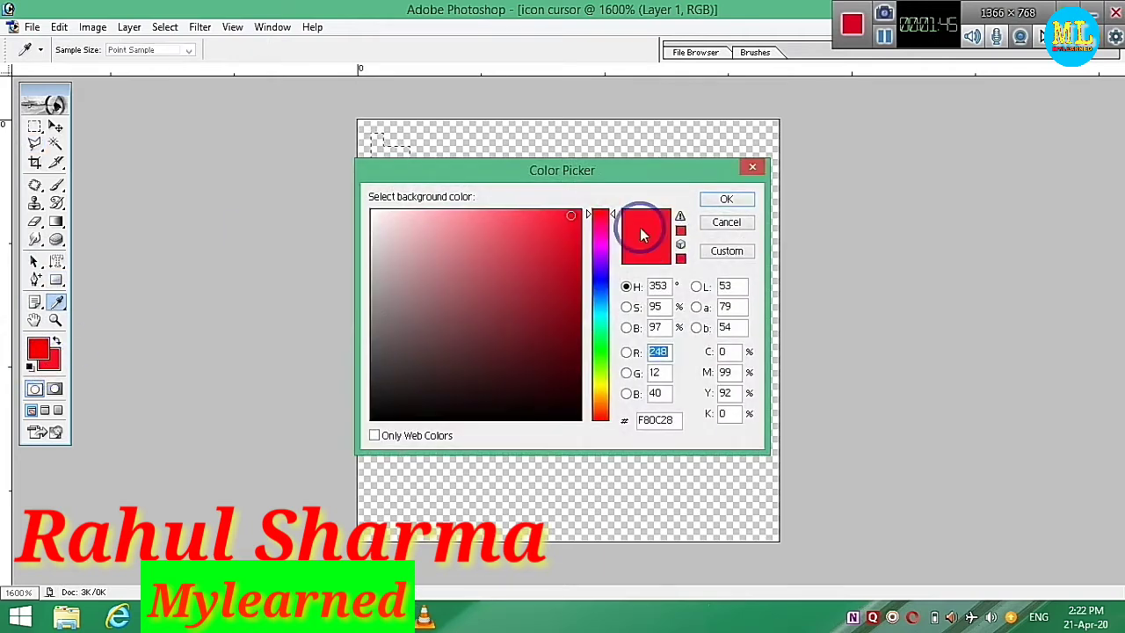
left_click(708, 195)
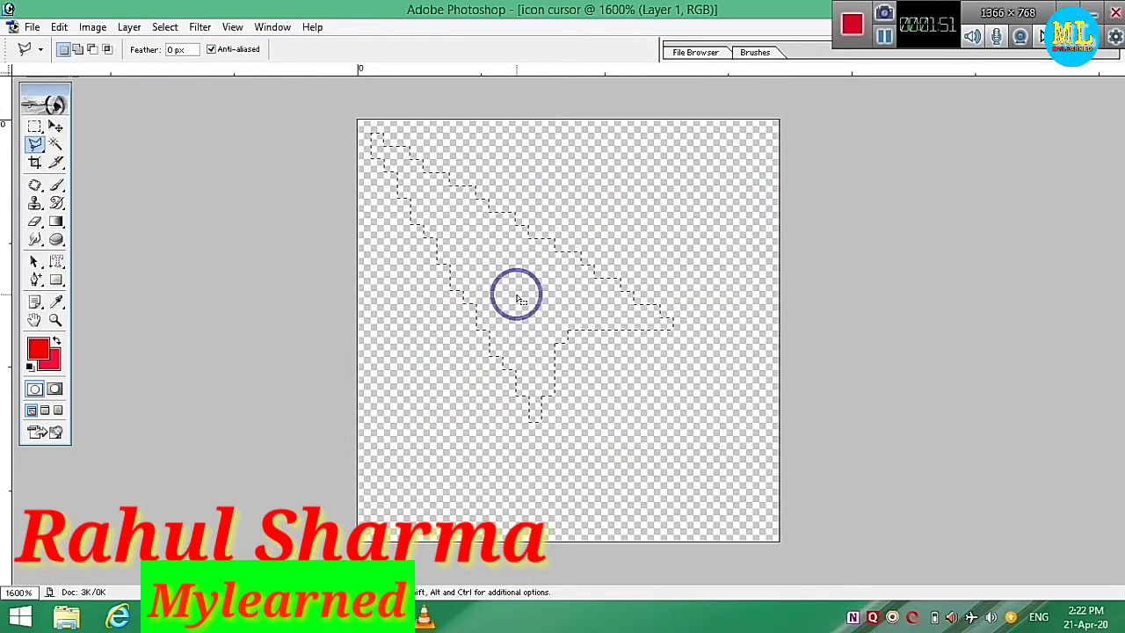
key("alt+BackSpace")
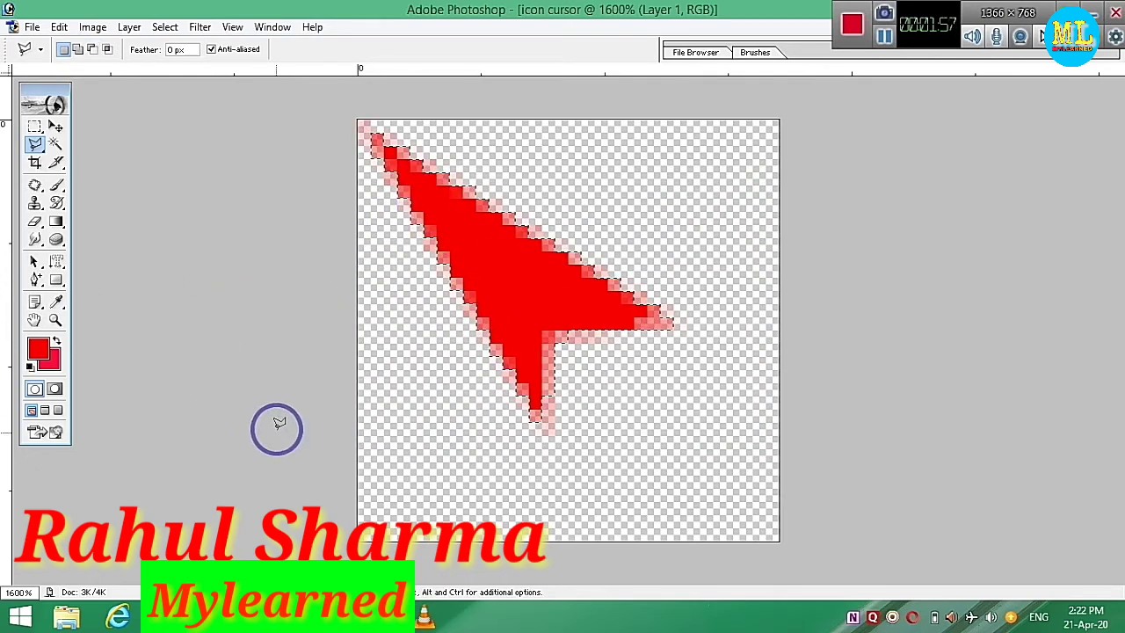
Select the Horizontal Type tool and start a text entry on the red arrow
left_click(58, 264)
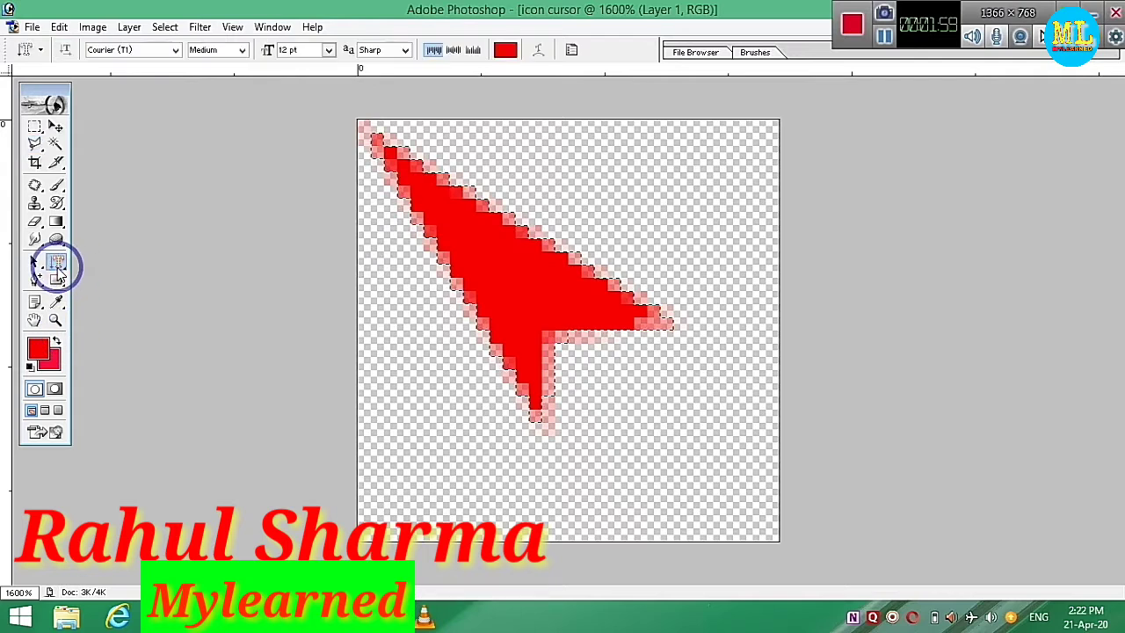
left_click(60, 268)
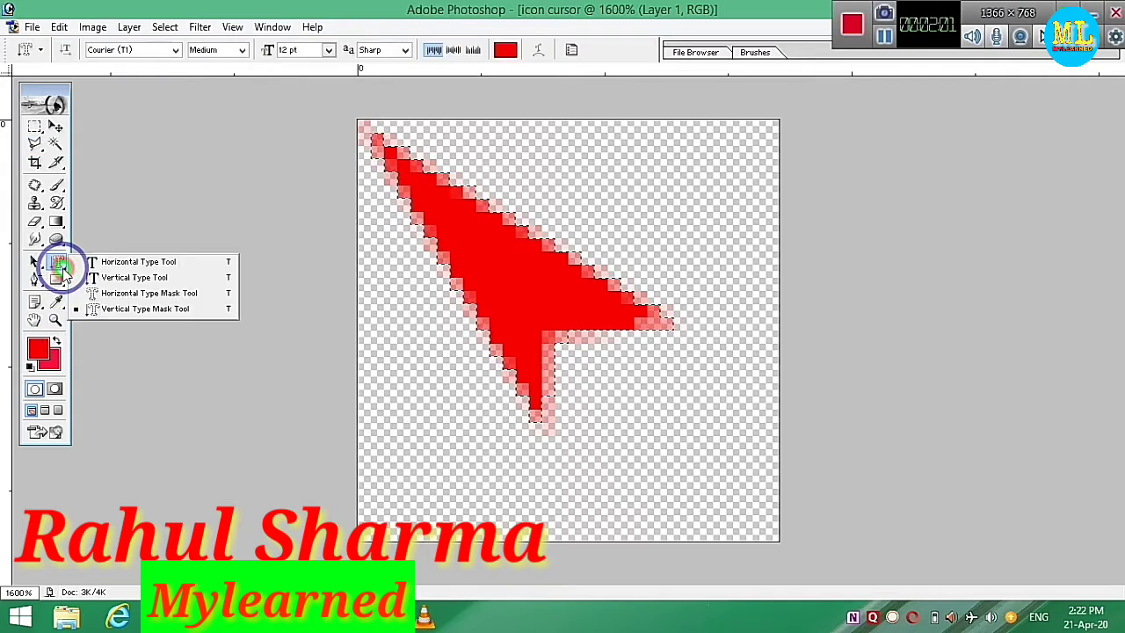
left_click(99, 264)
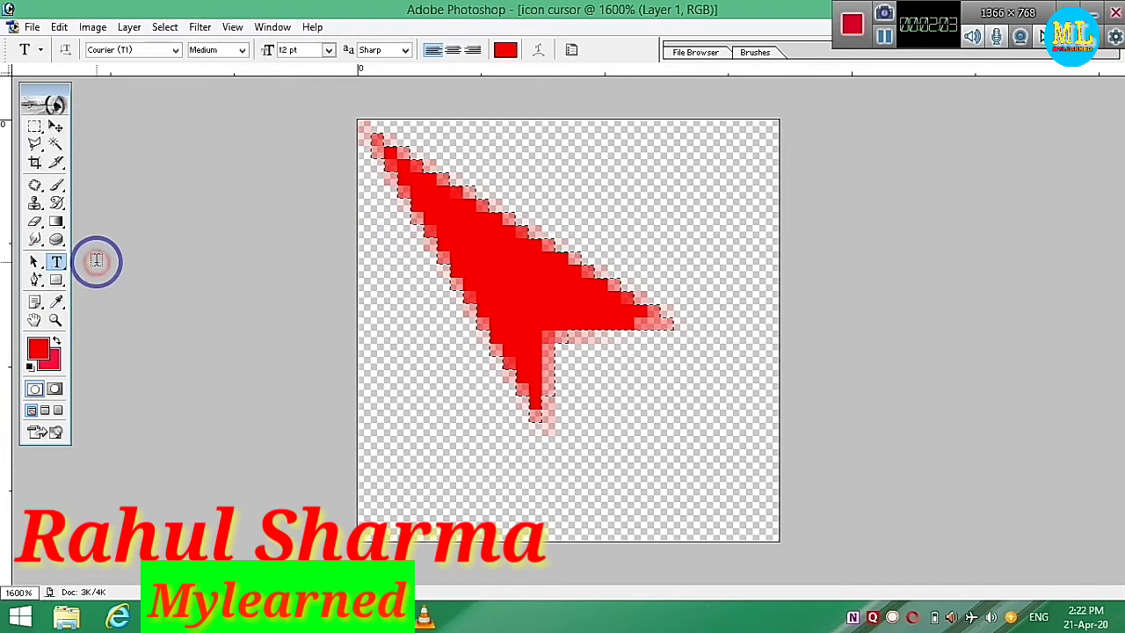
left_click(58, 262)
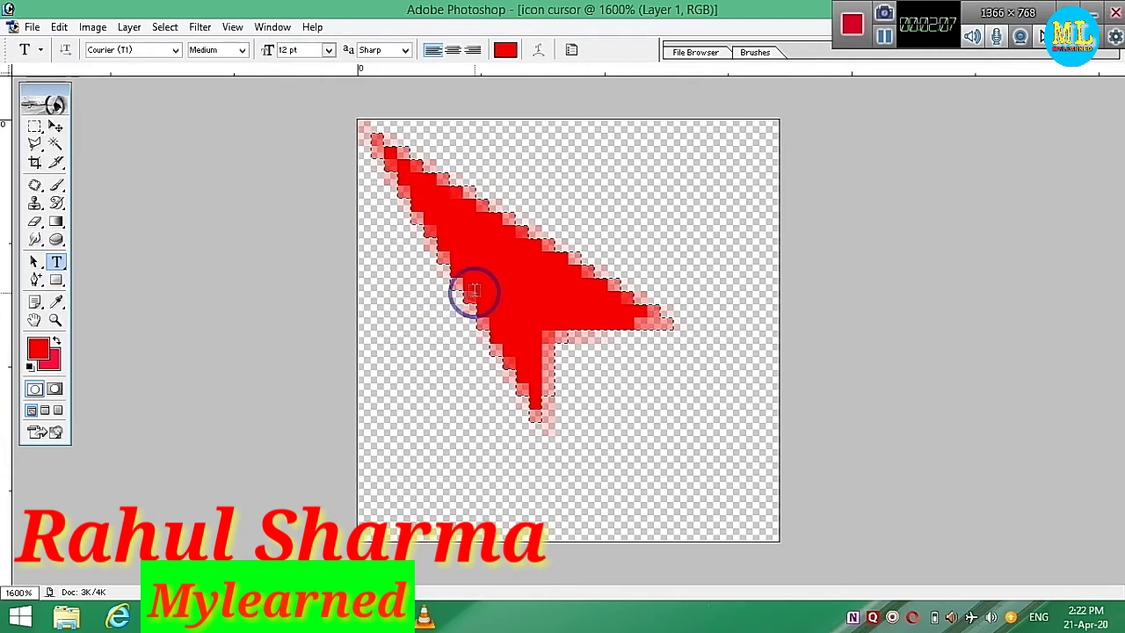
left_click(474, 290)
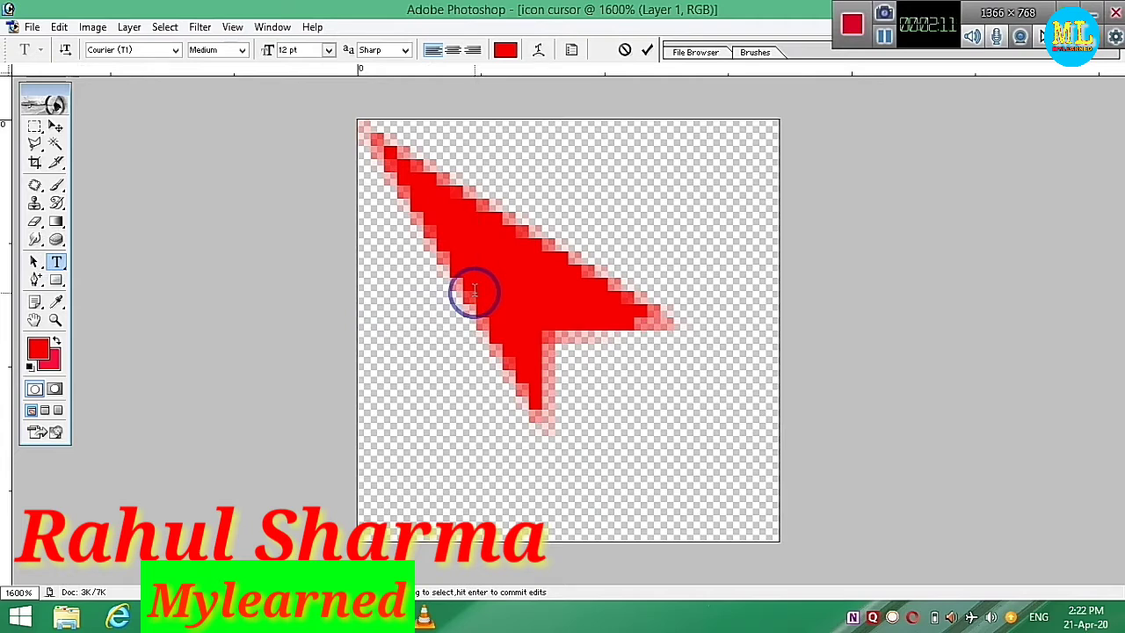
Set the text colour to green and type the name, correcting stray letters
left_click(505, 50)
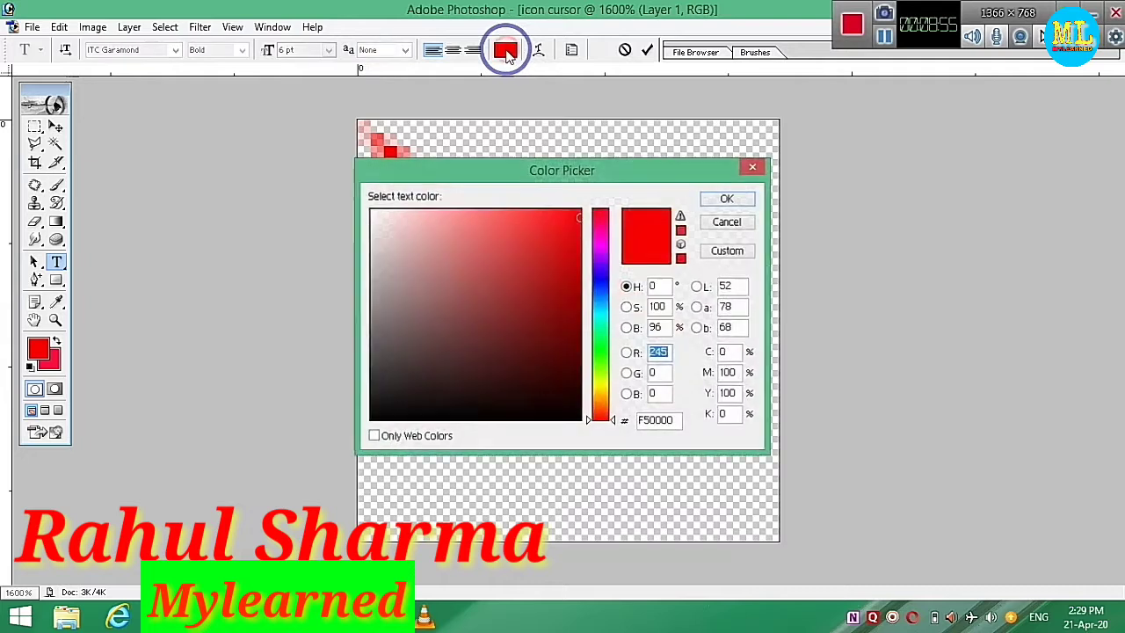
left_click_drag(603, 369, 601, 361)
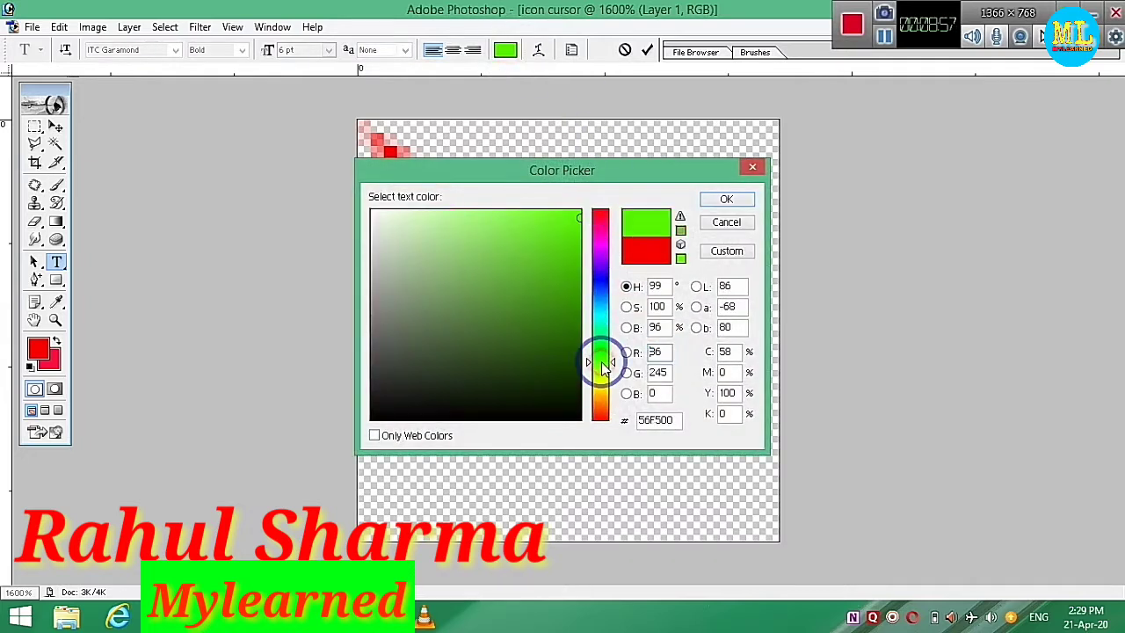
left_click(714, 202)
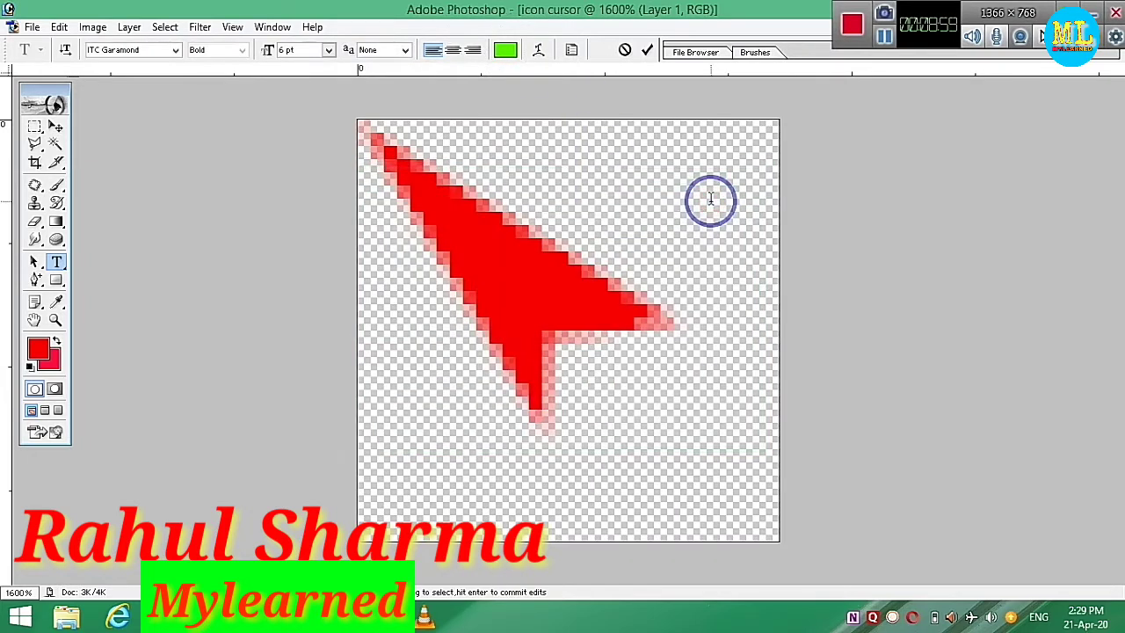
type("n")
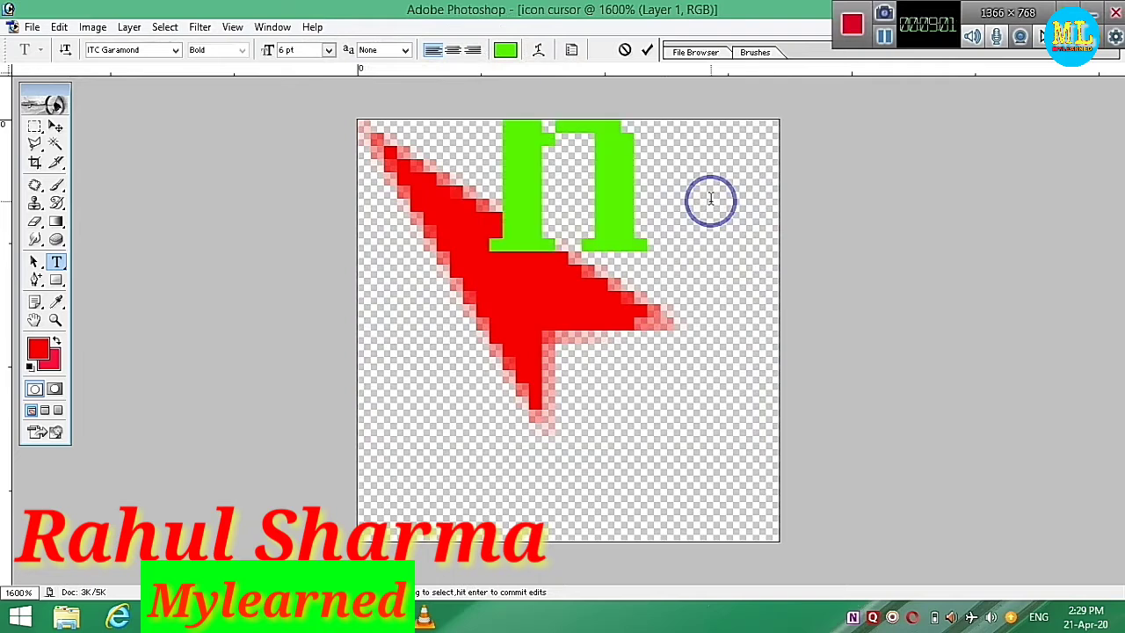
key("BackSpace")
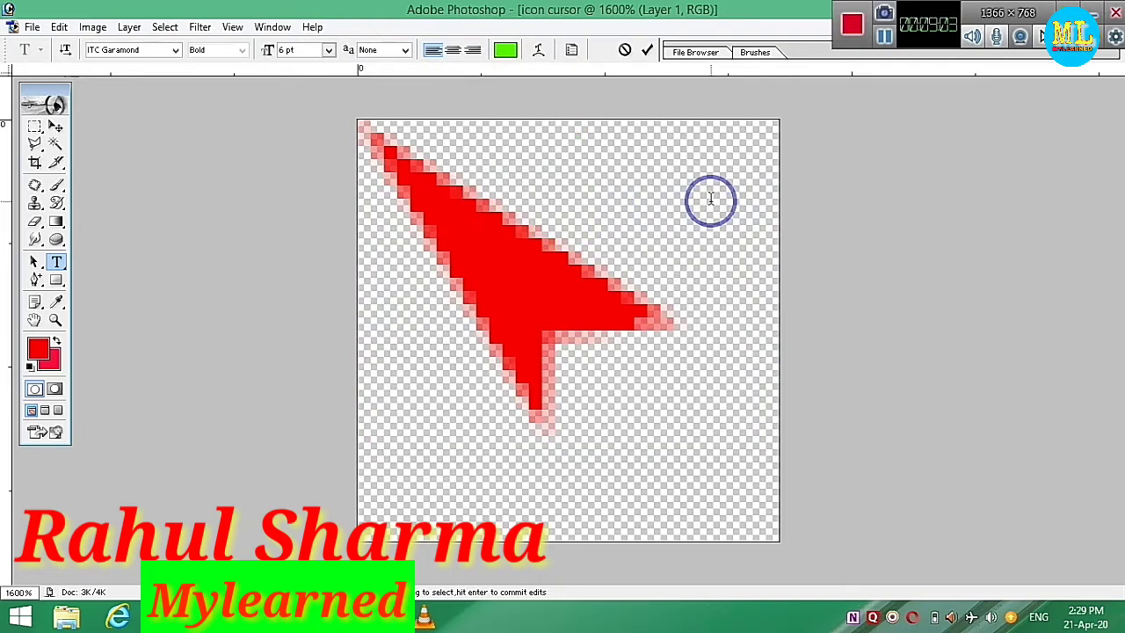
type("K")
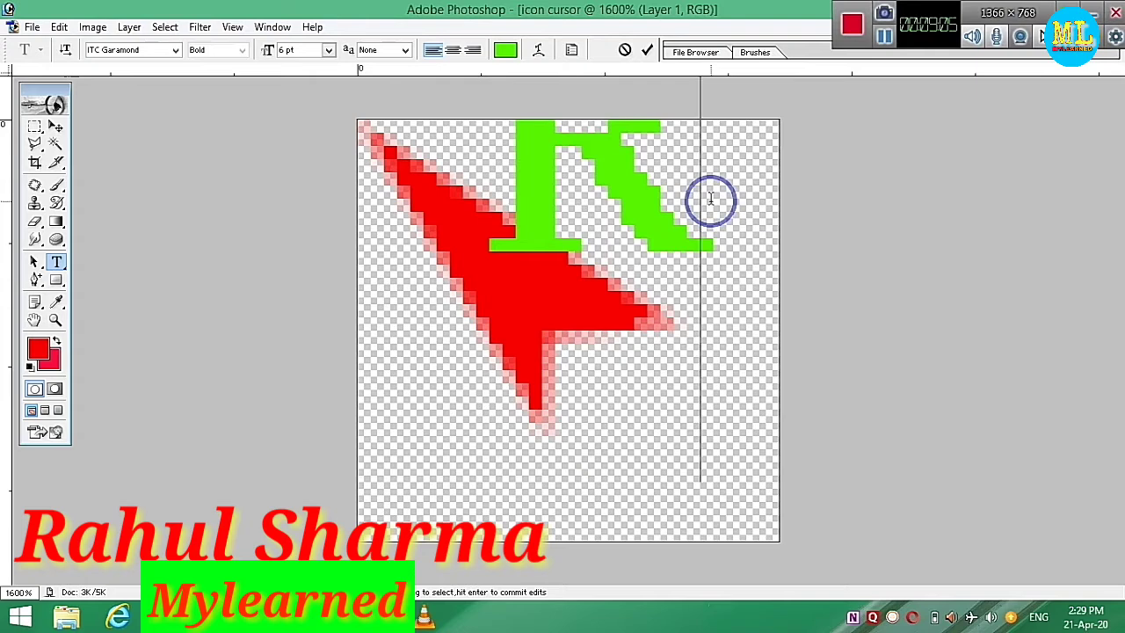
type("e")
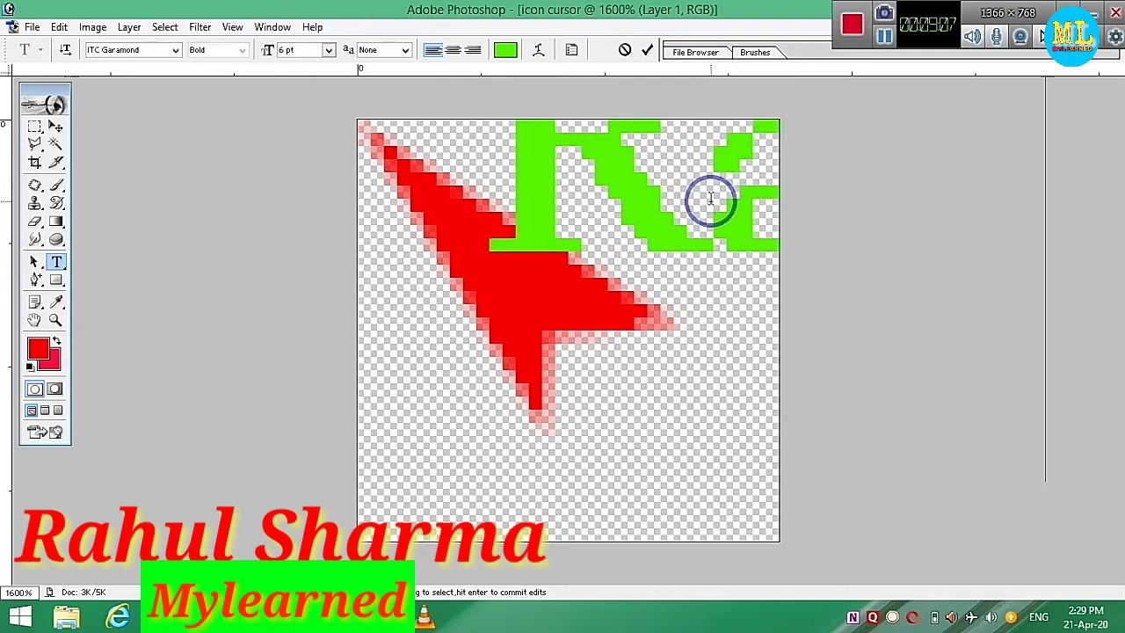
key("BackSpace")
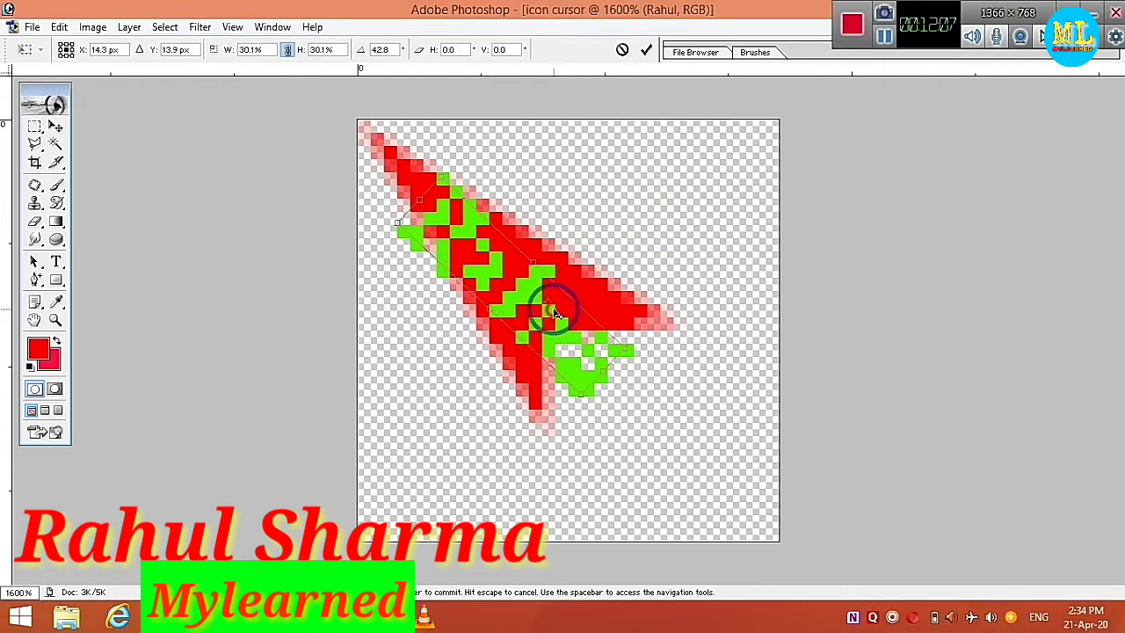
Move the transform reference point, shift the green text down-right, and cancel the apply prompt
mouse_move(558, 313)
left_mouse_down()
mouse_move(575, 327)
mouse_move(489, 289)
mouse_move(523, 297)
left_mouse_up()
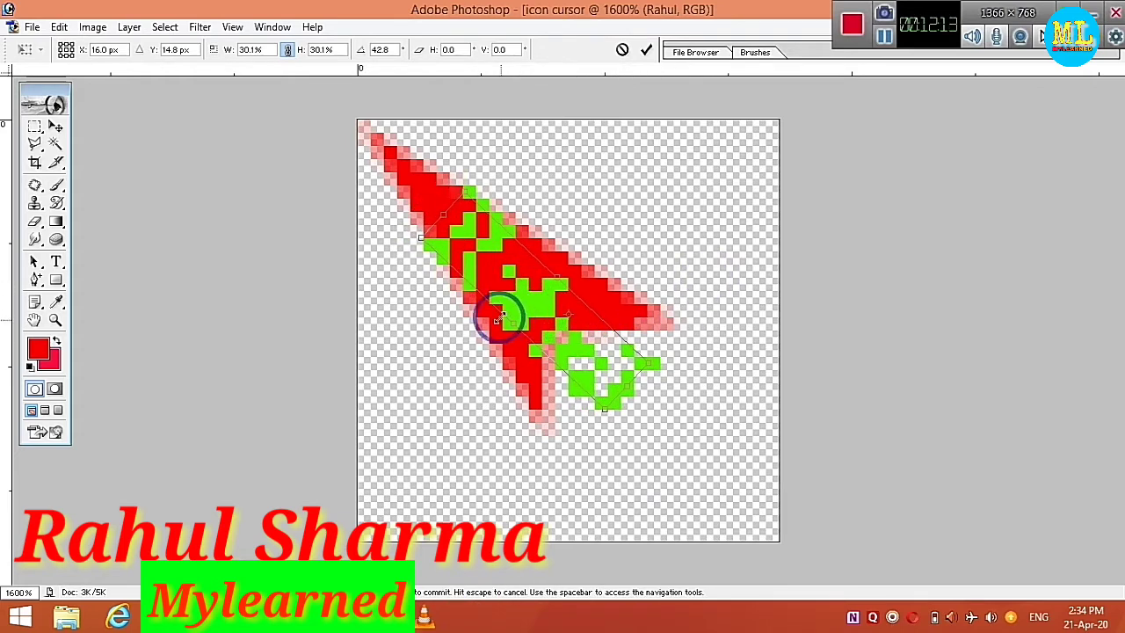
left_click_drag(534, 293, 552, 310)
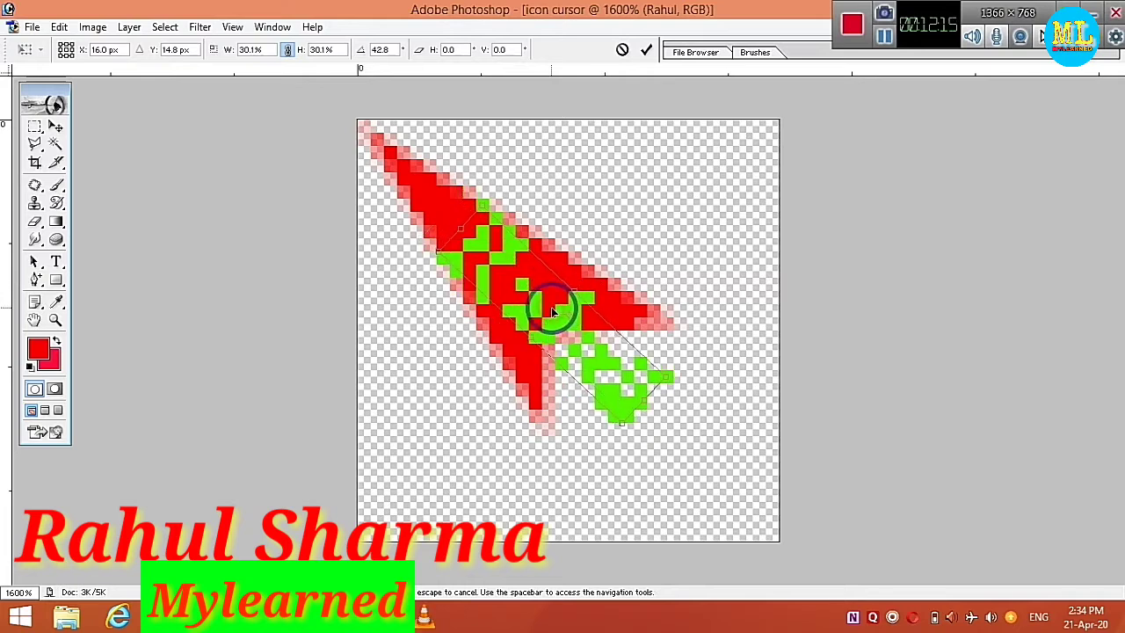
key("ctrl+minus")
key("ctrl+minus")
key("ctrl+minus")
key("ctrl+minus")
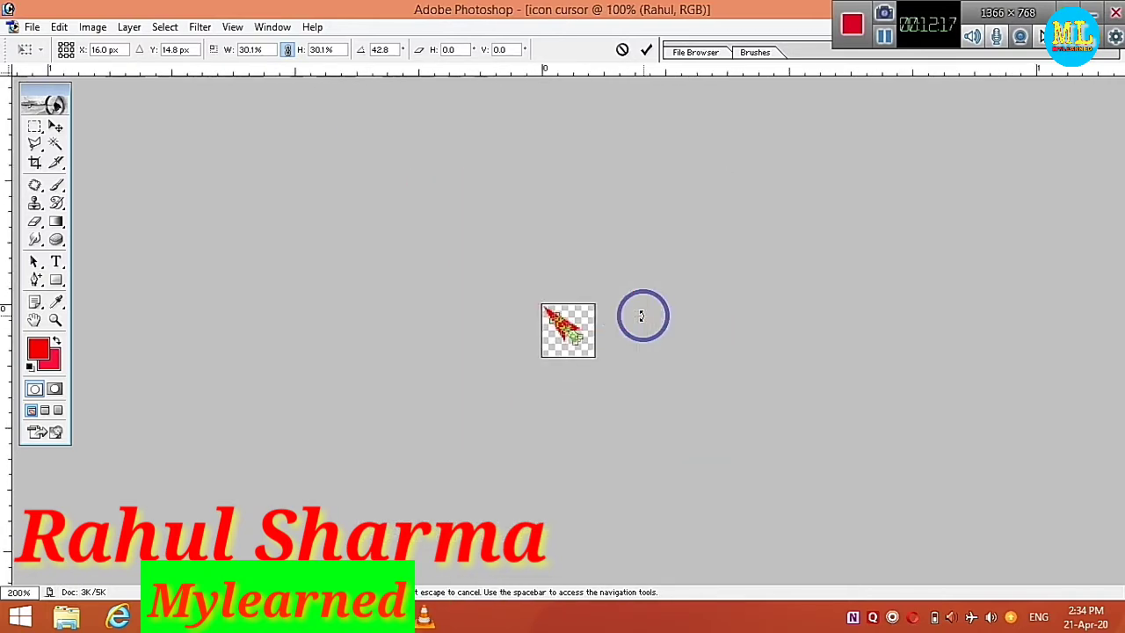
key("ctrl+minus")
key("ctrl+minus")
key("ctrl+minus")
key("ctrl+plus")
key("ctrl+plus")
key("ctrl+plus")
key("ctrl+plus")
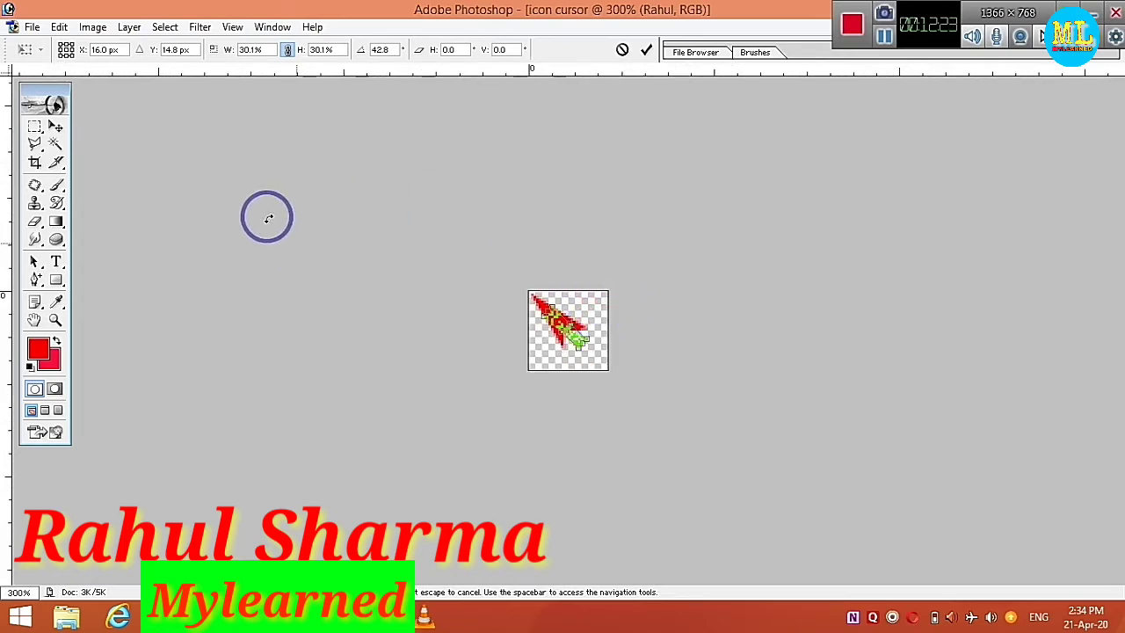
left_click(54, 126)
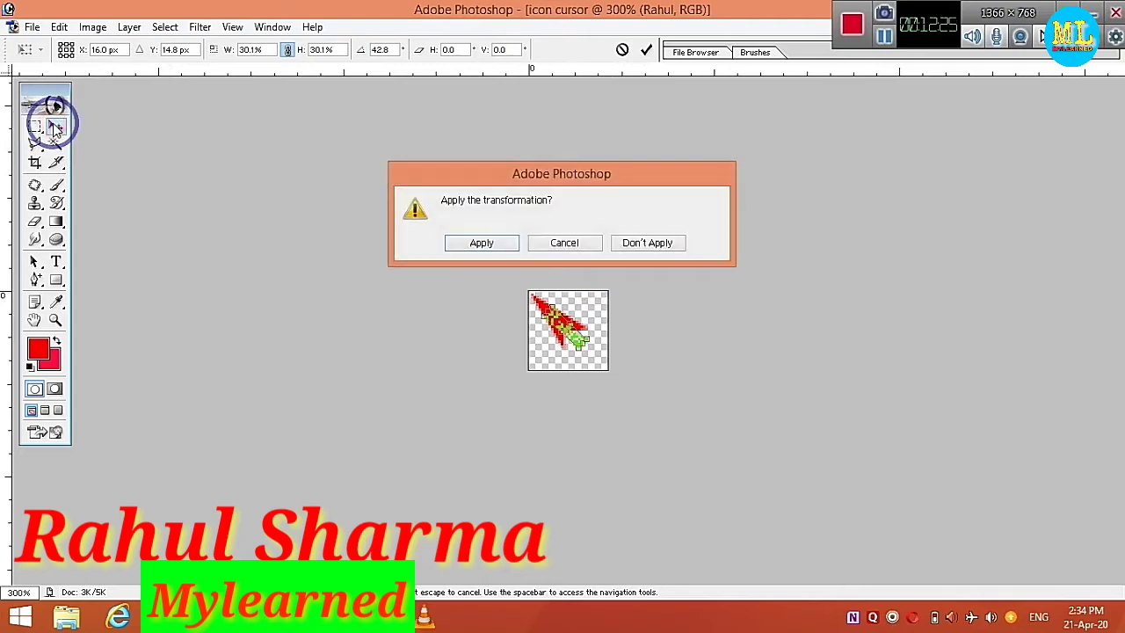
left_click(561, 246)
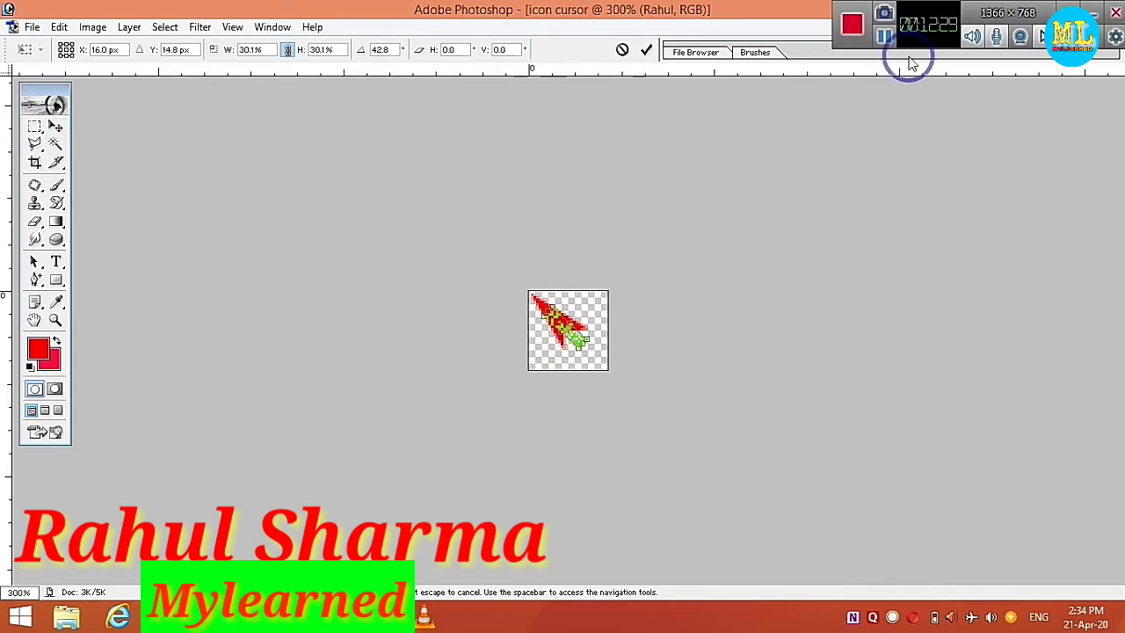
Commit the green text transform and zoom out to view the icon at actual size
left_click(889, 39)
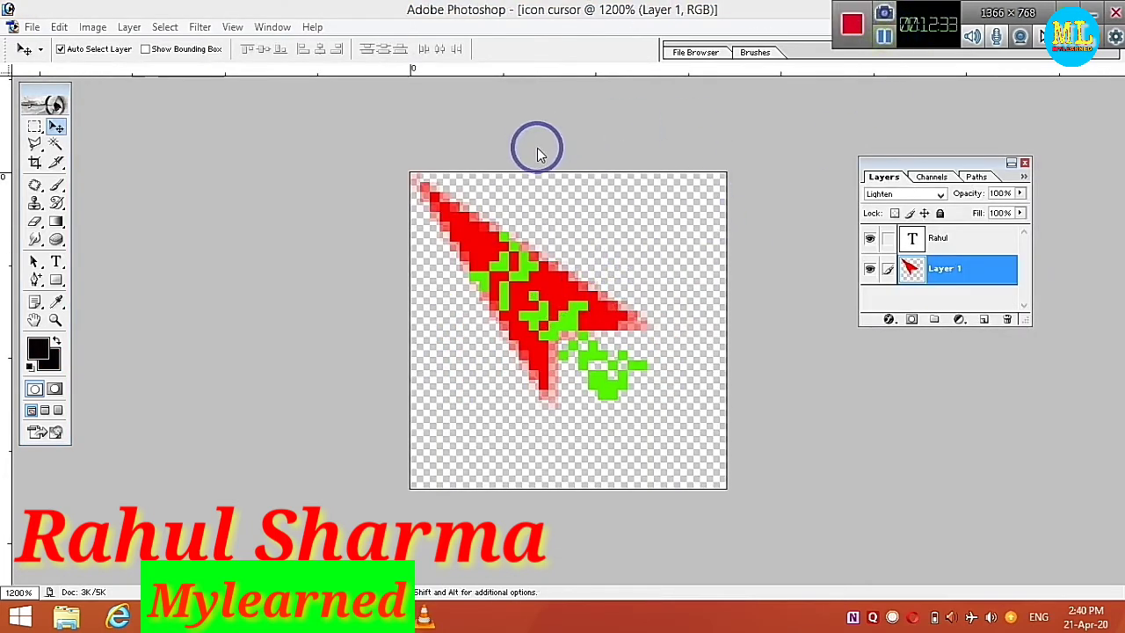
left_click(657, 223)
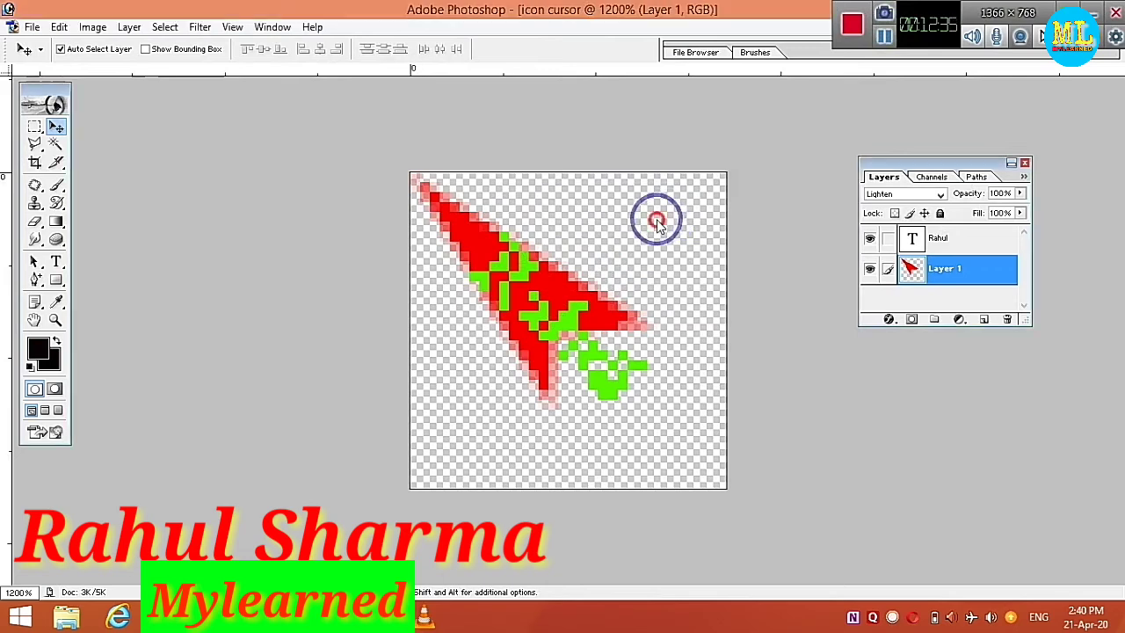
key("ctrl+minus")
key("ctrl+minus")
key("ctrl+minus")
key("ctrl+minus")
key("ctrl+minus")
key("ctrl+minus")
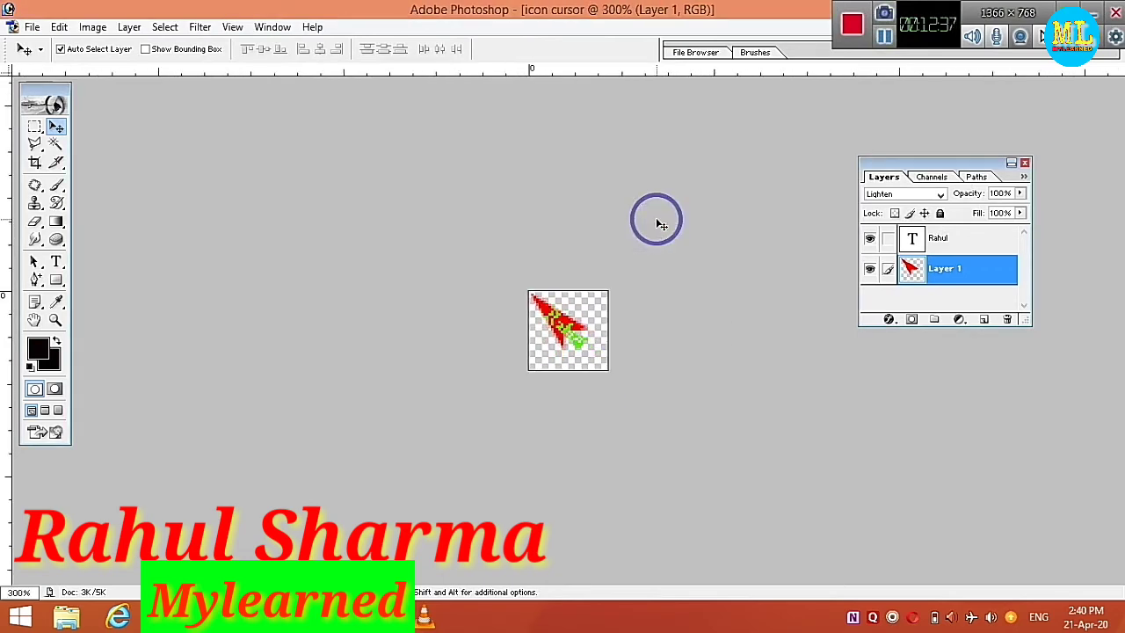
key("ctrl+minus")
key("ctrl+minus")
key("ctrl+minus")
key("ctrl+minus")
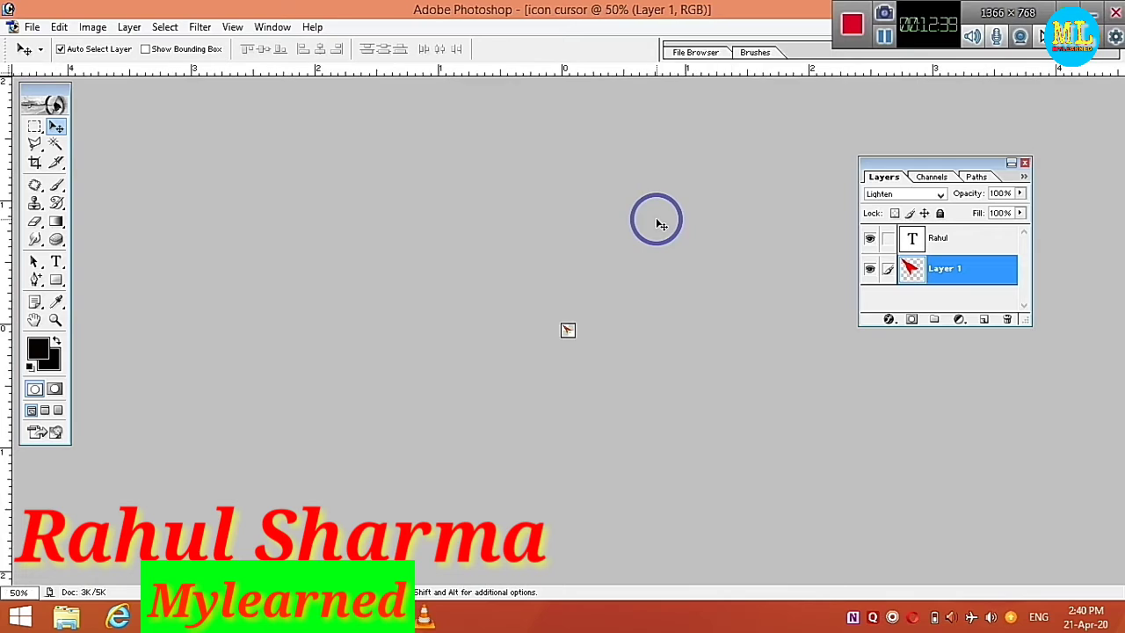
key("ctrl+minus")
key("ctrl+plus")
key("ctrl+plus")
key("ctrl+plus")
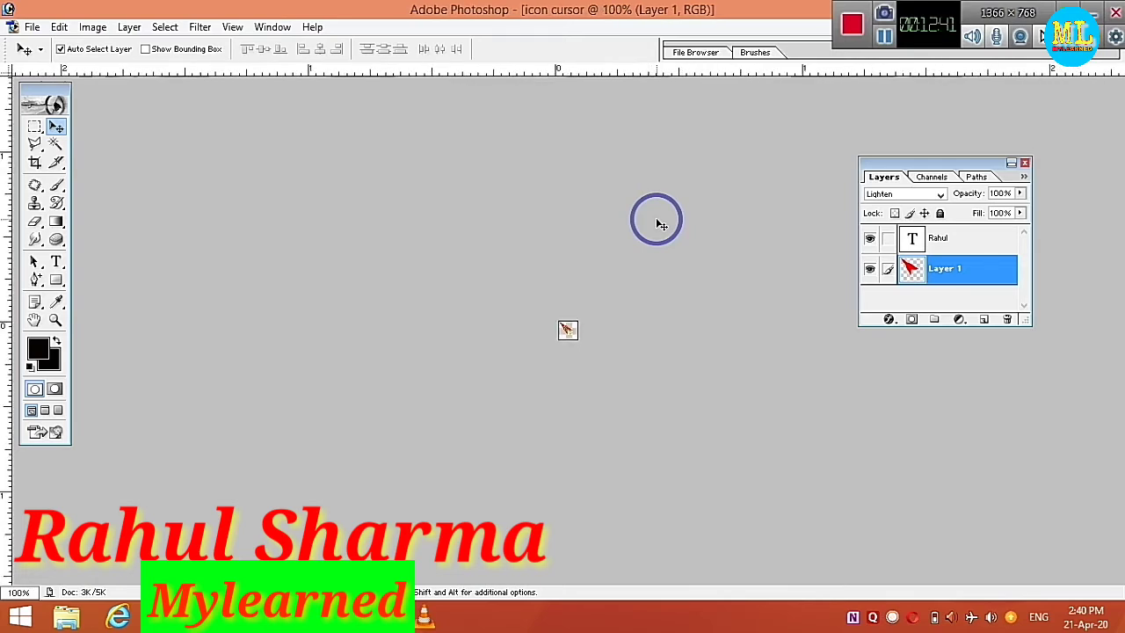
key("ctrl+plus")
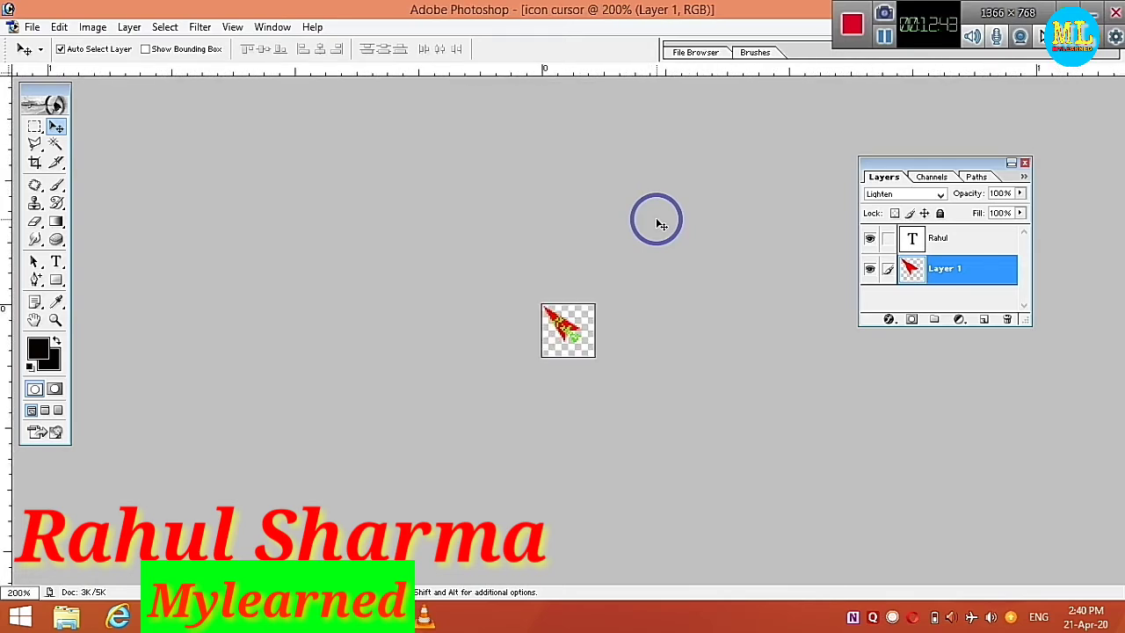
key("ctrl+minus")
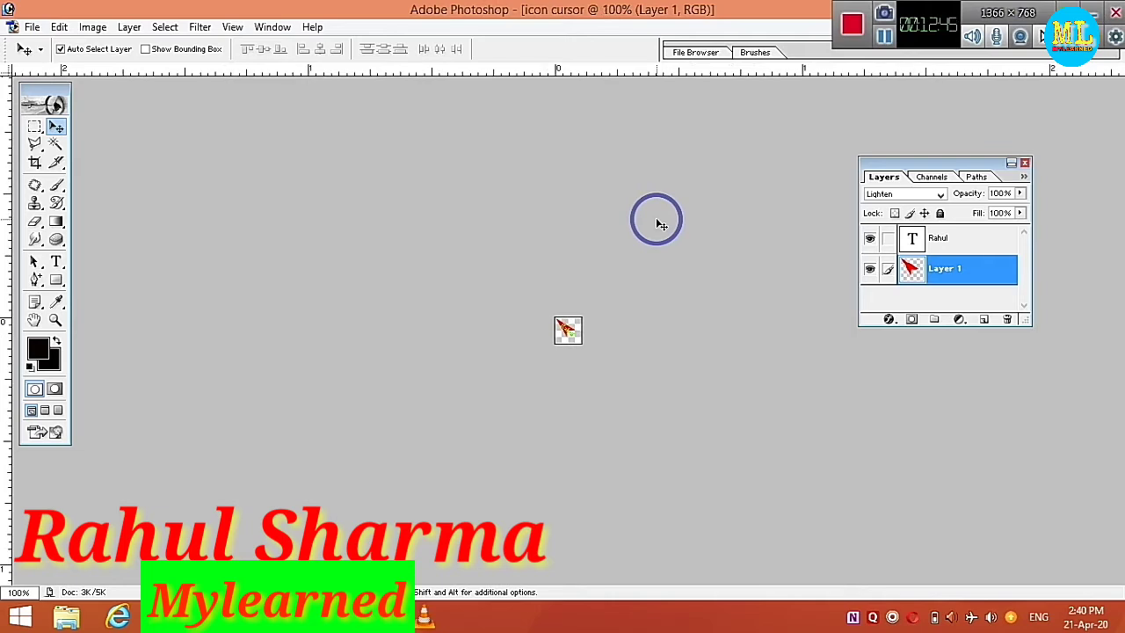
Save the icon to the Desktop as interlaced PNG 'icon cursor copy.png'
left_click(32, 27)
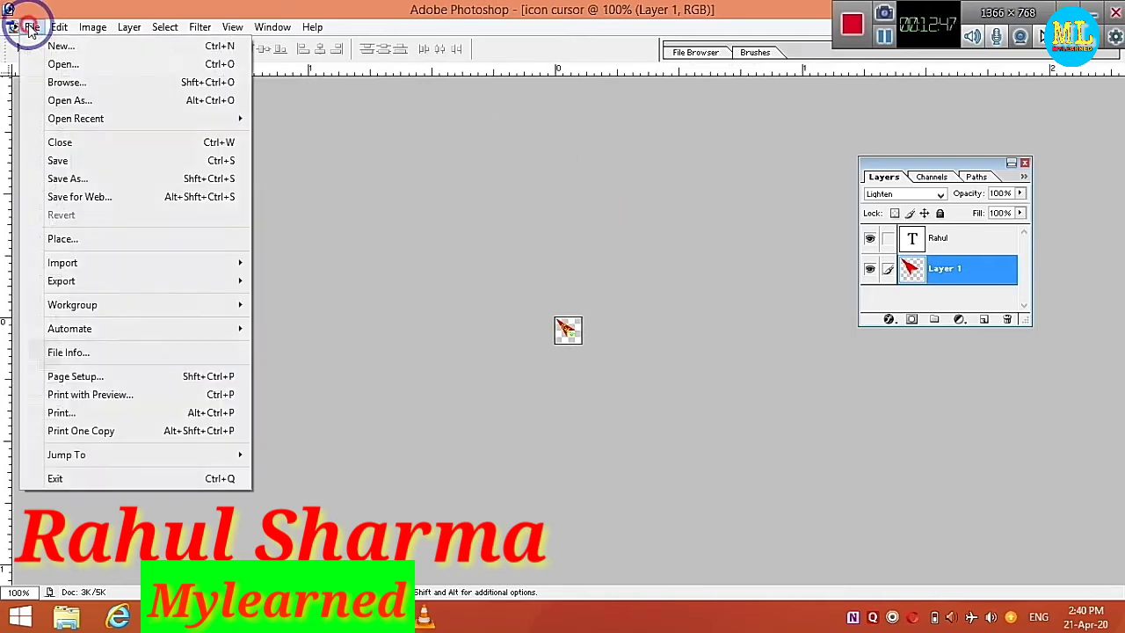
left_click(79, 179)
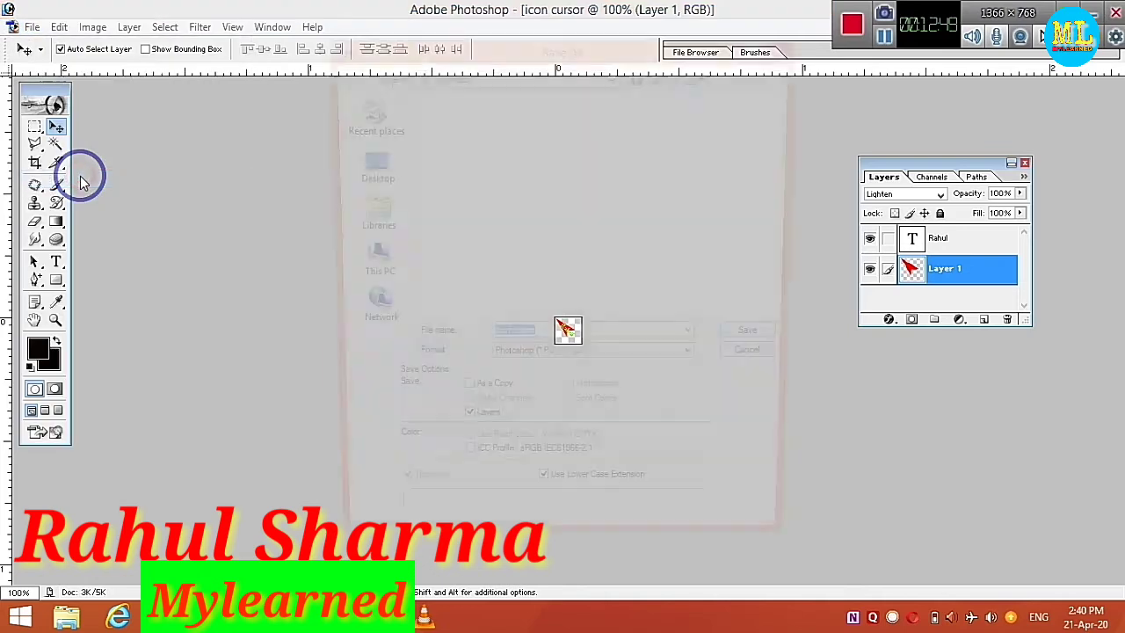
left_click(356, 165)
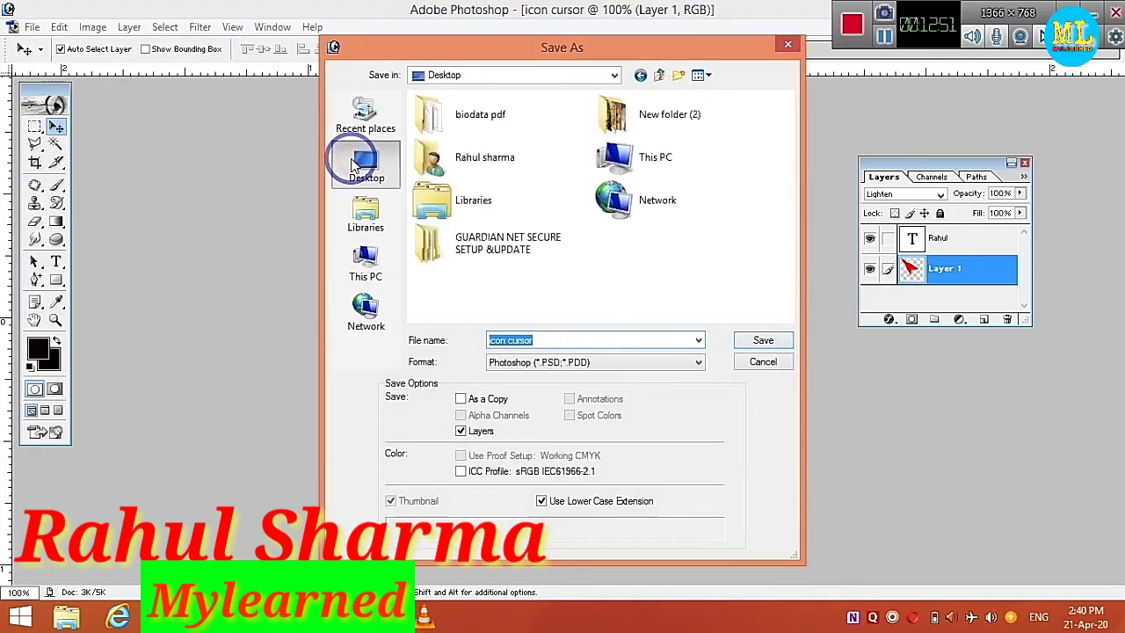
left_click(640, 369)
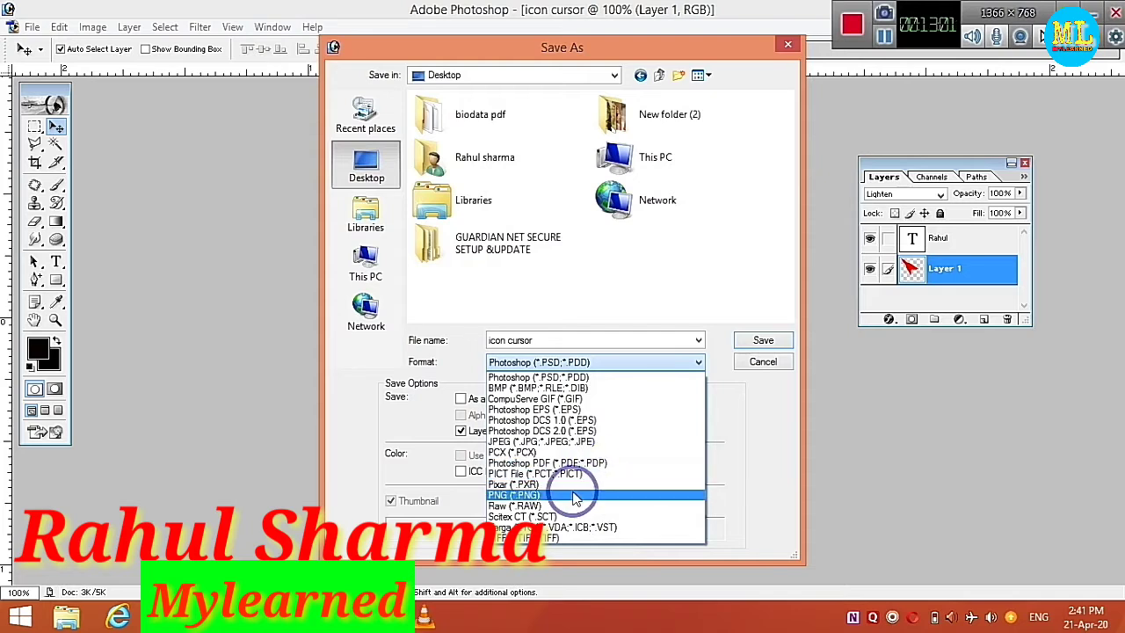
left_click(574, 498)
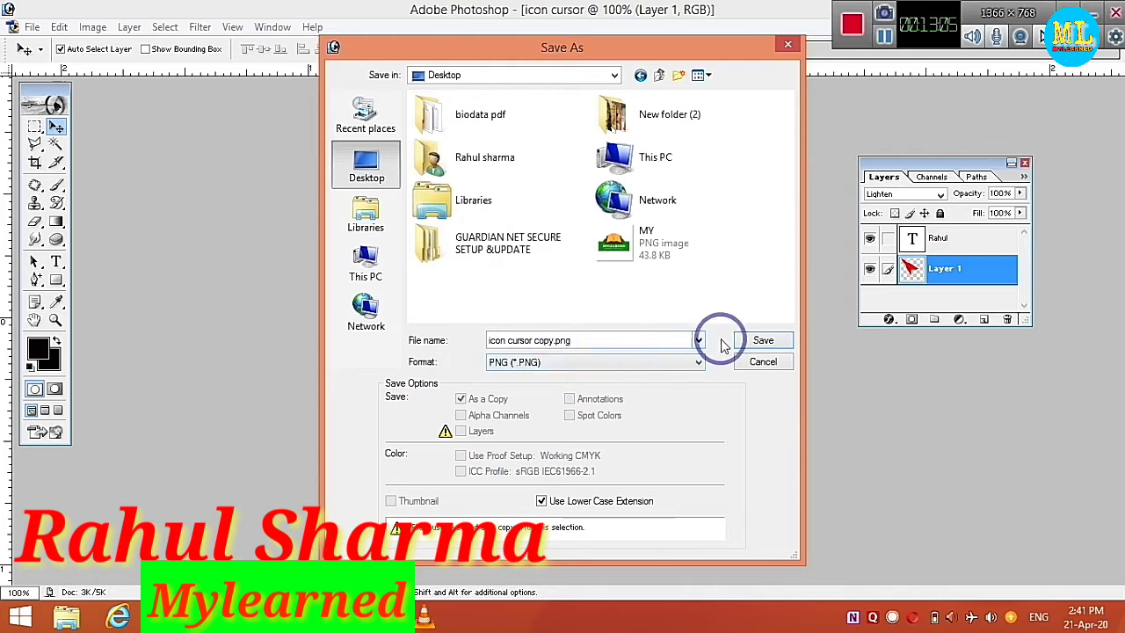
left_click(764, 342)
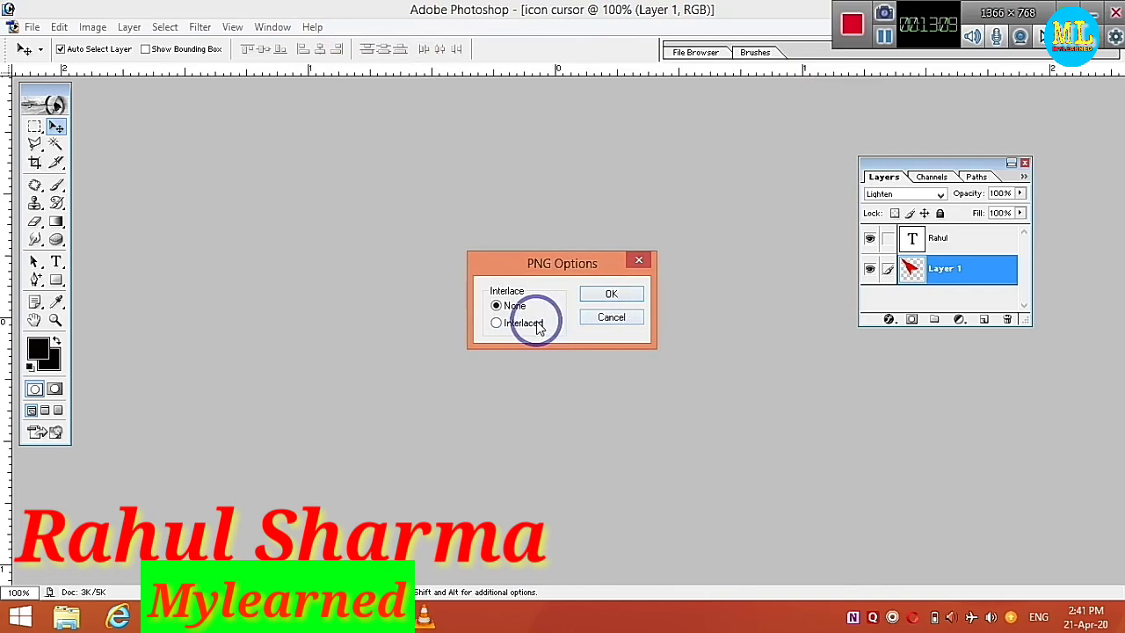
left_click(631, 295)
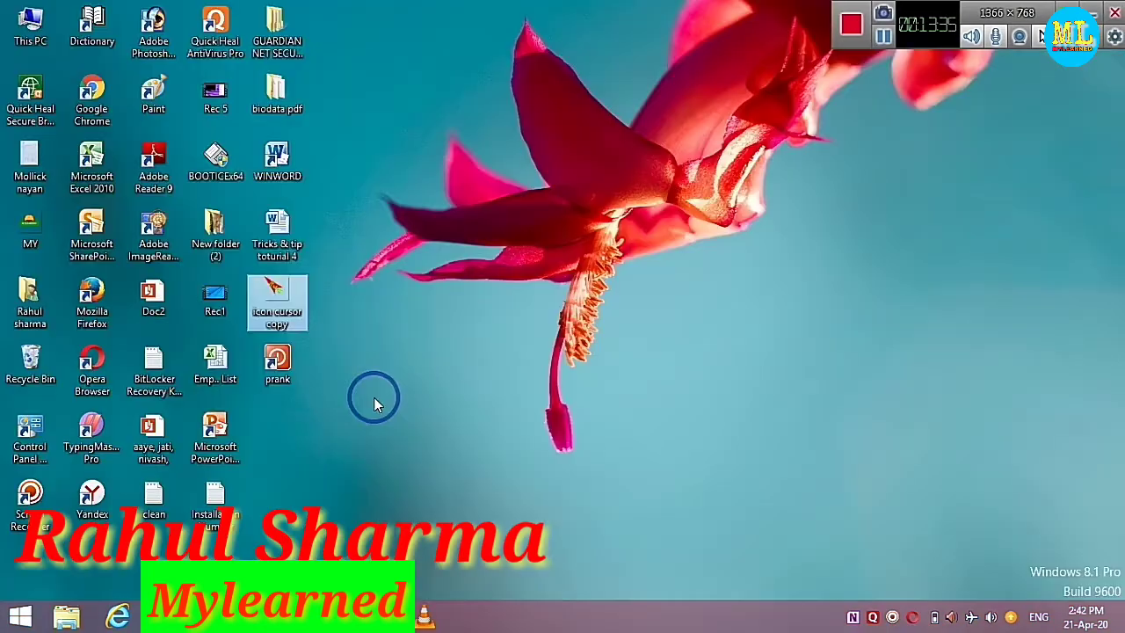
Preview icon cursor copy in Photo Viewer, then drag the file toward the desktop centre
left_click(293, 317)
double_click(292, 317)
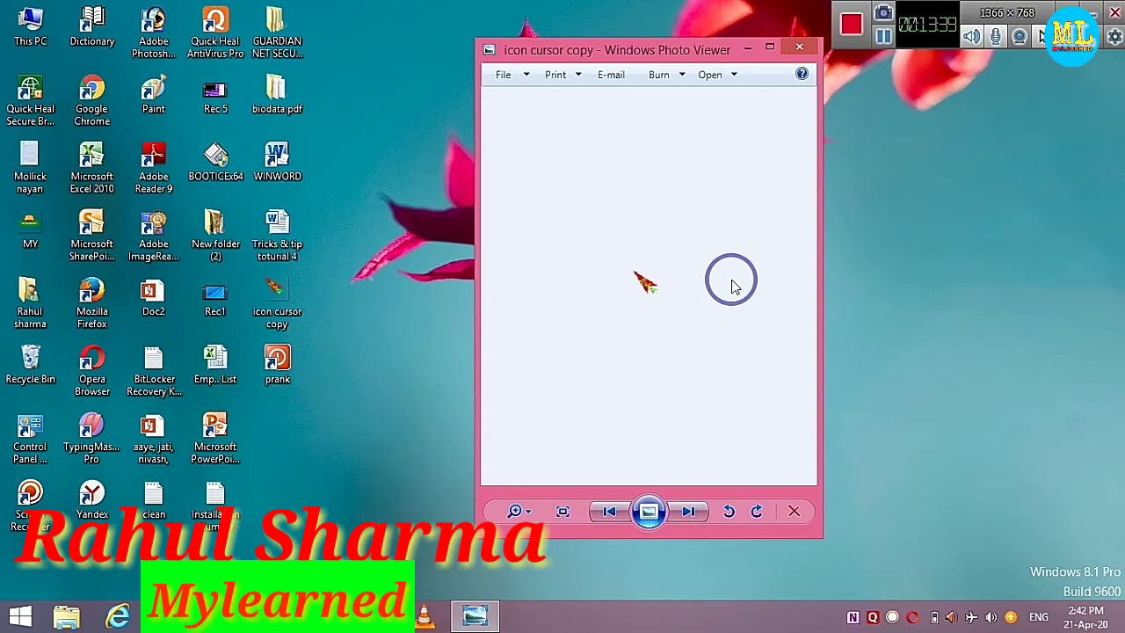
scroll(734, 285, "up", 5)
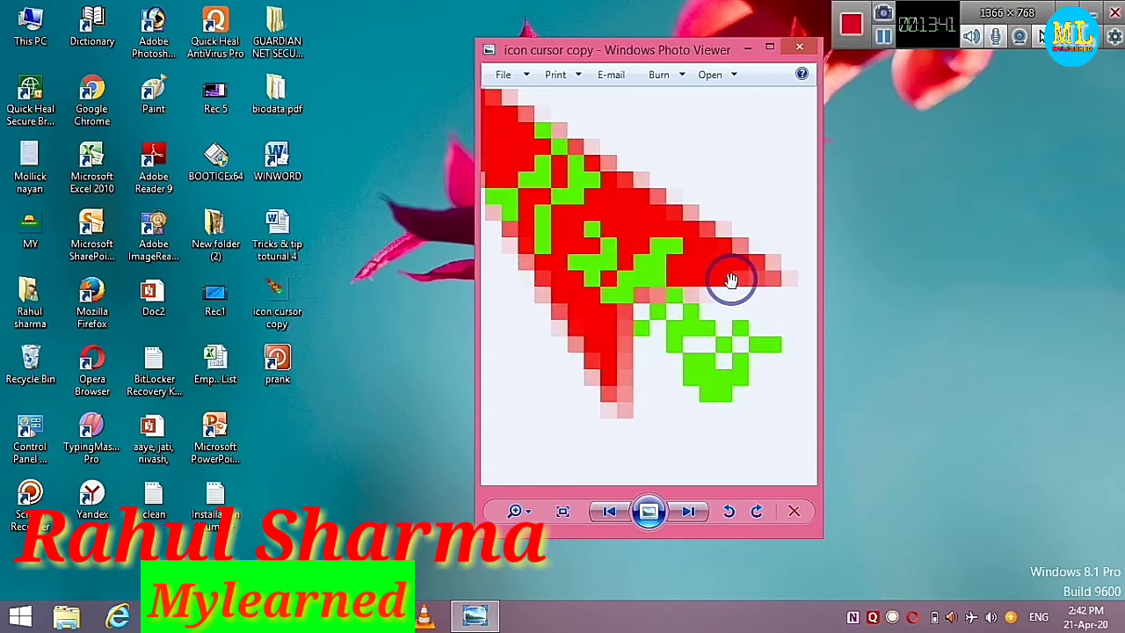
scroll(731, 280, "down", 2)
scroll(735, 285, "down", 3)
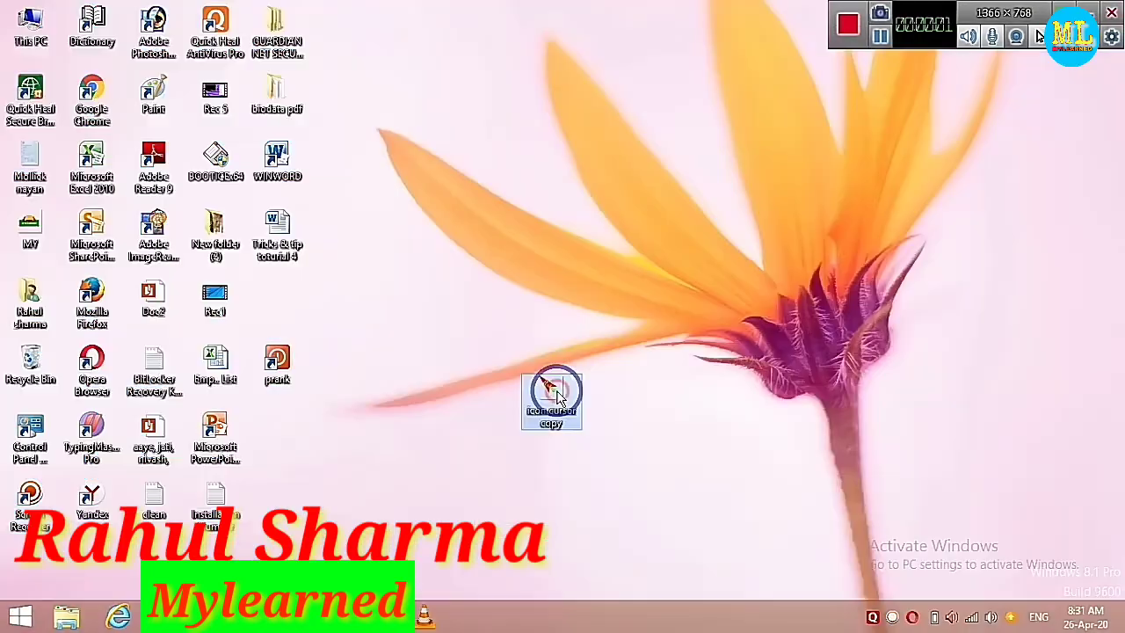
left_click_drag(549, 400, 607, 417)
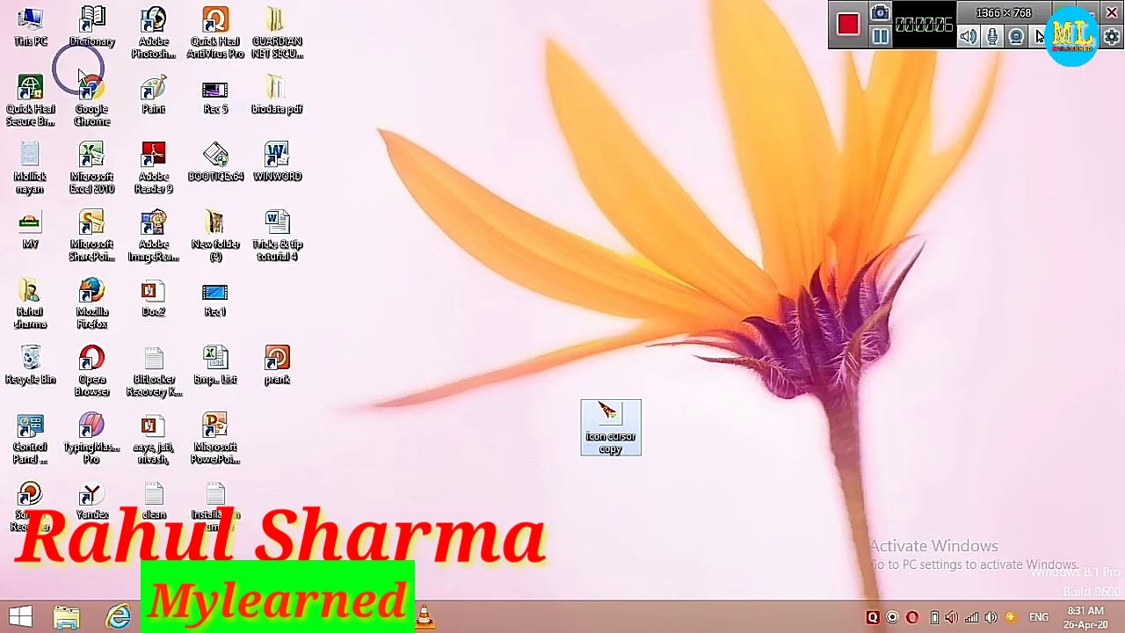
Launch and maximize Chrome, then search Google for 'online png to ico'
double_click(79, 97)
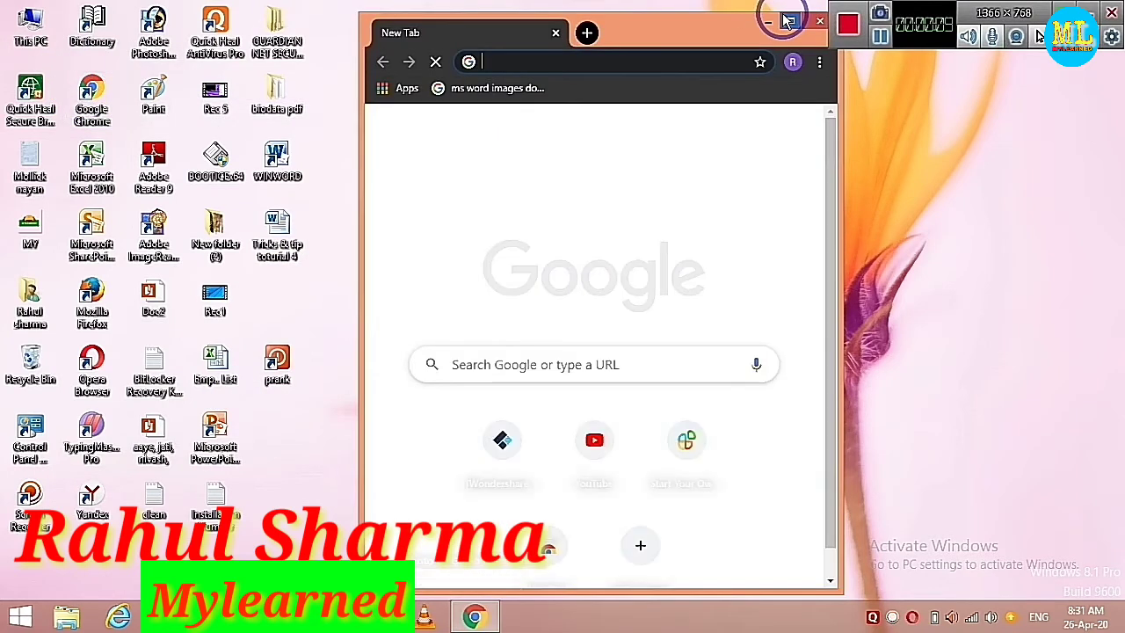
left_click(789, 21)
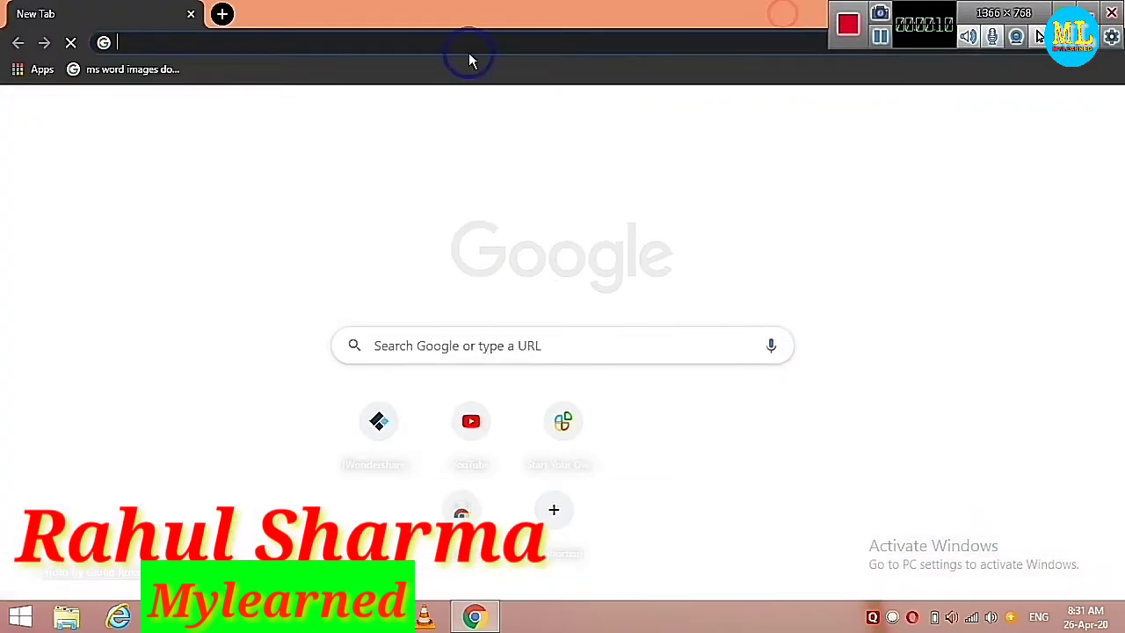
type("online png to ico")
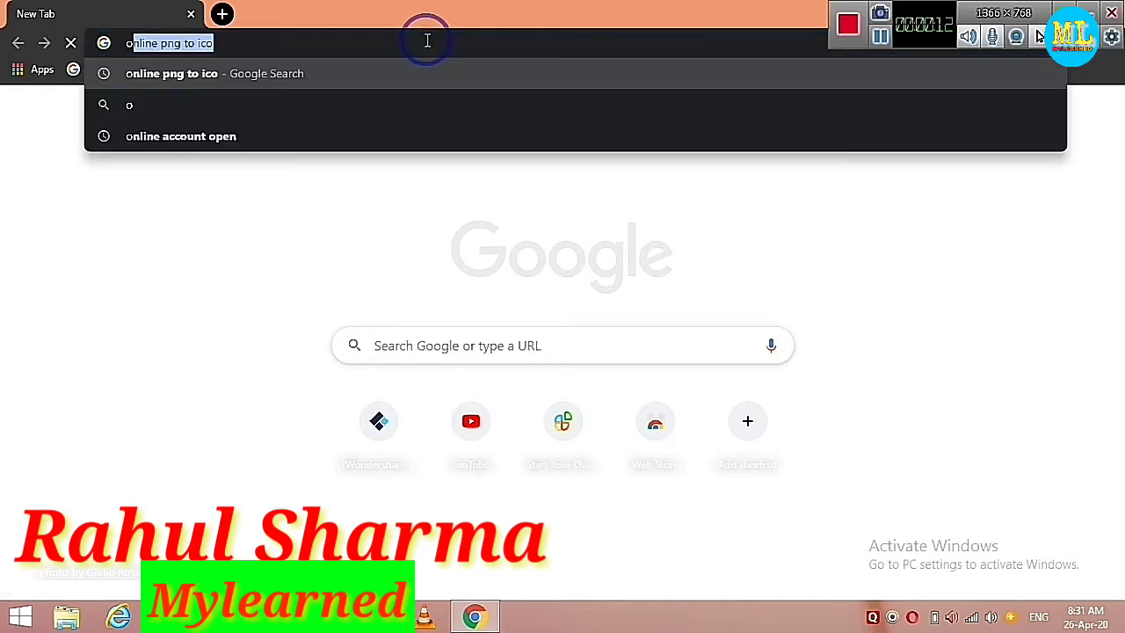
left_click(289, 74)
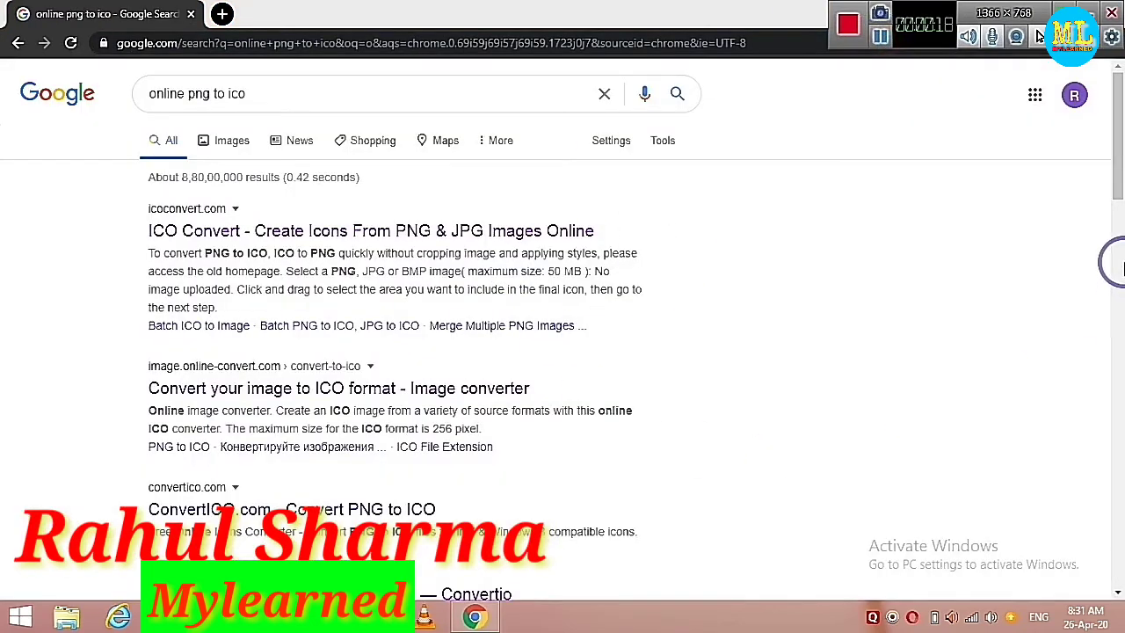
Upload icon cursor copy.png to image.online-convert.com and convert it to icon cursor copy.ico
mouse_move(1118, 185)
left_mouse_down()
mouse_move(1118, 327)
mouse_move(1113, 100)
left_mouse_up()
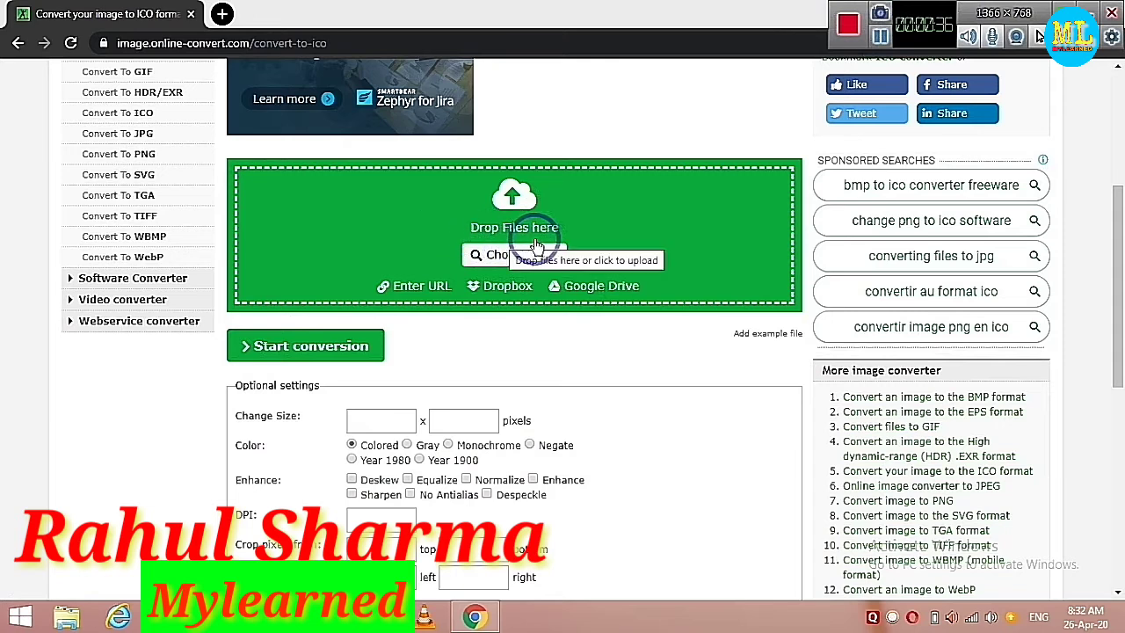
left_click(518, 257)
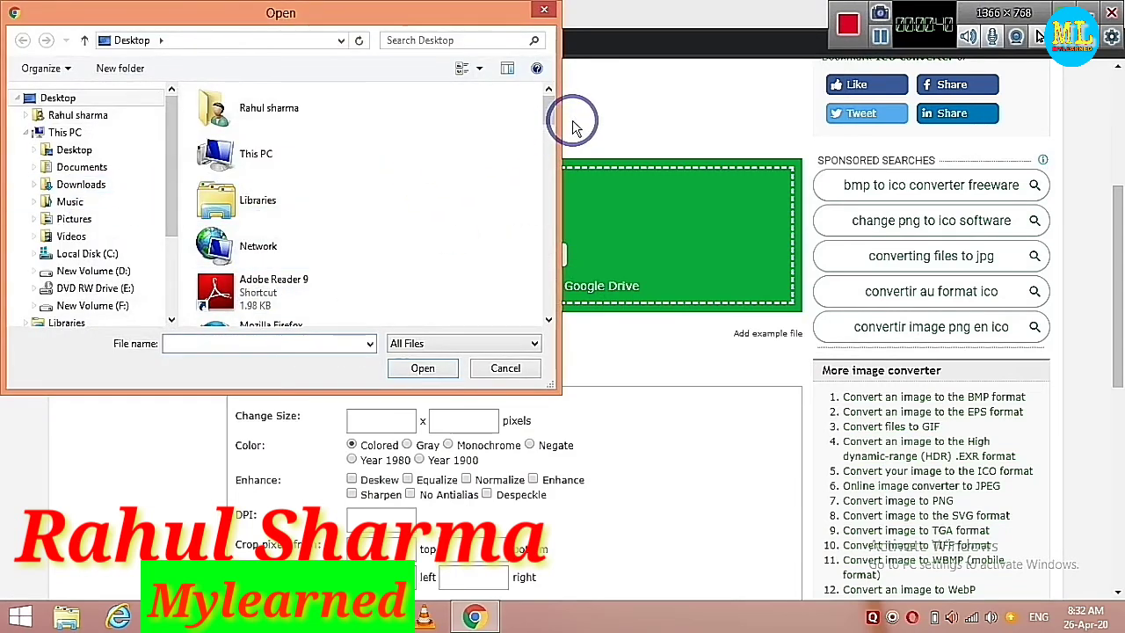
left_click_drag(551, 114, 560, 198)
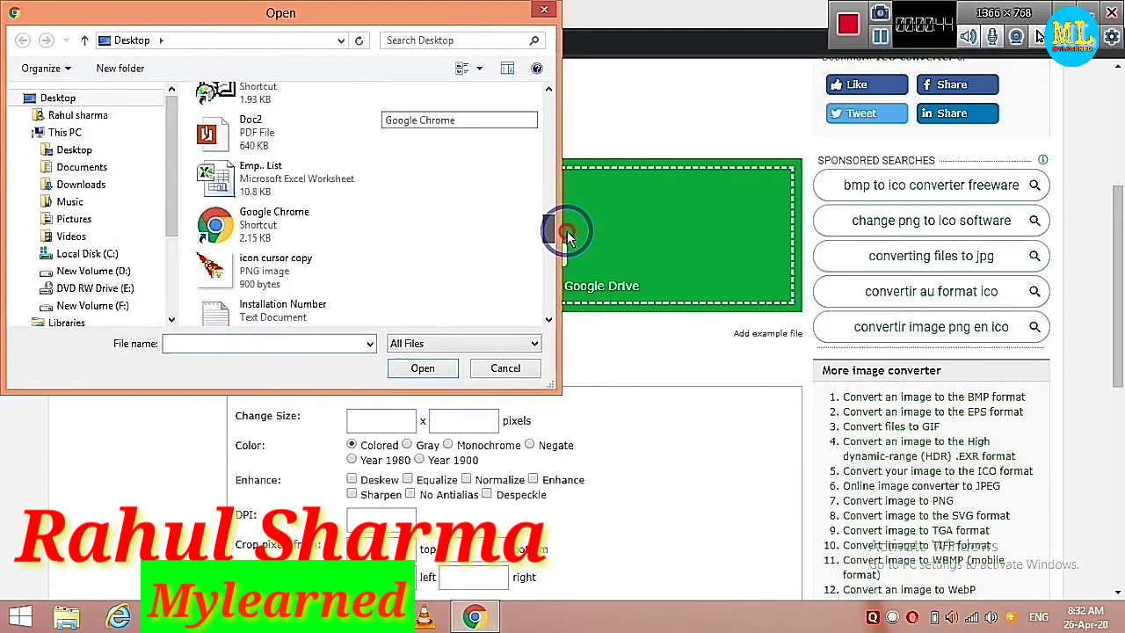
left_click_drag(559, 198, 565, 224)
left_click(310, 246)
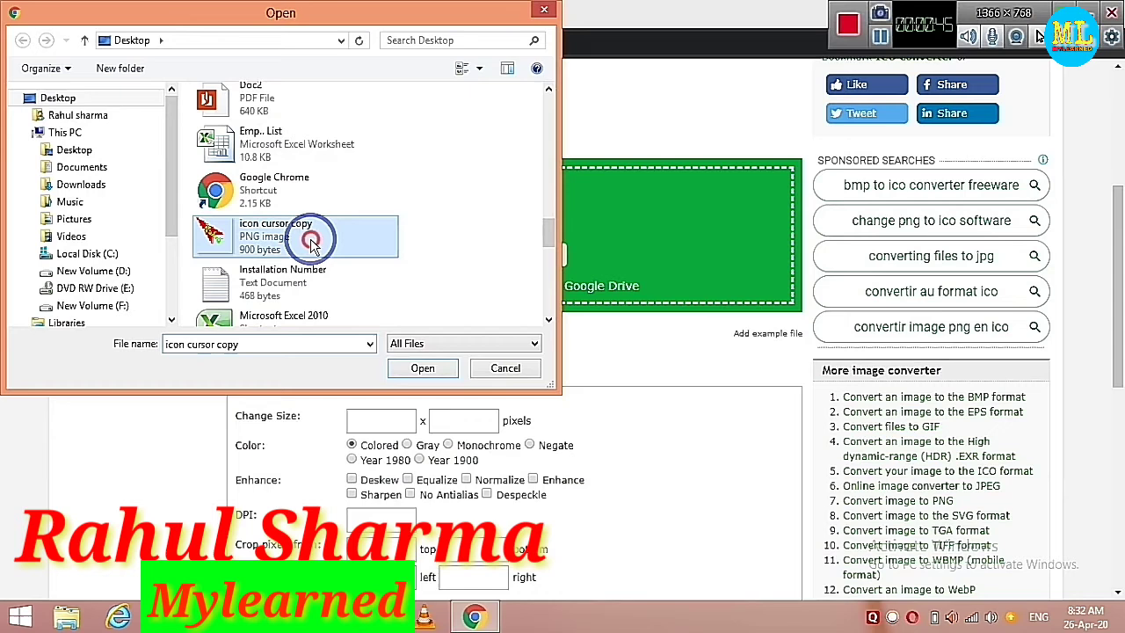
left_click(422, 368)
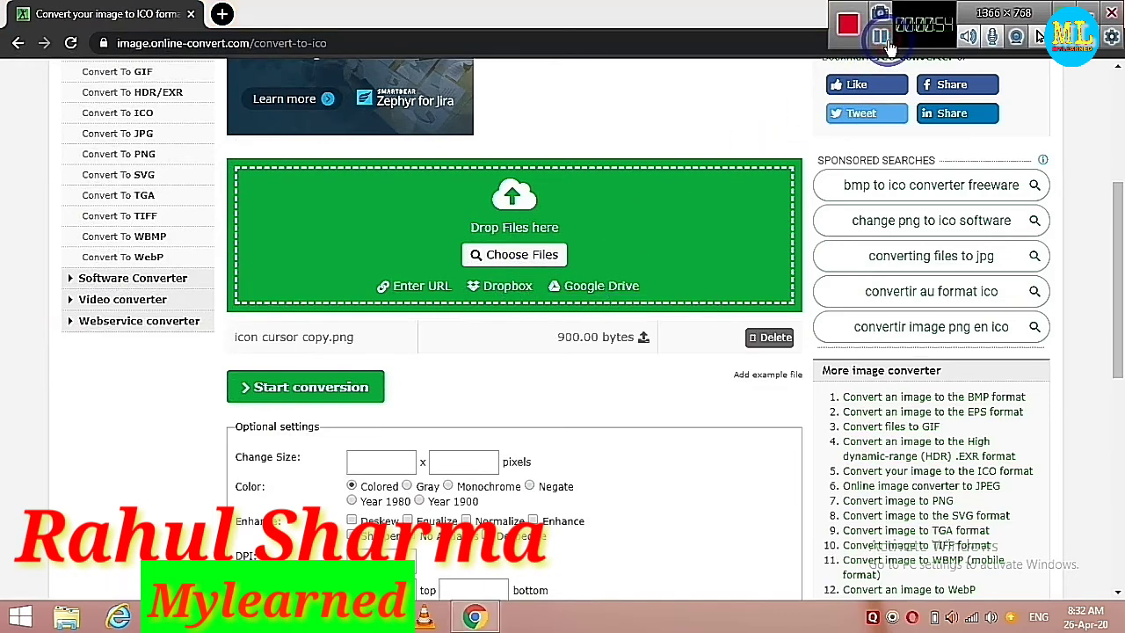
left_click(715, 301)
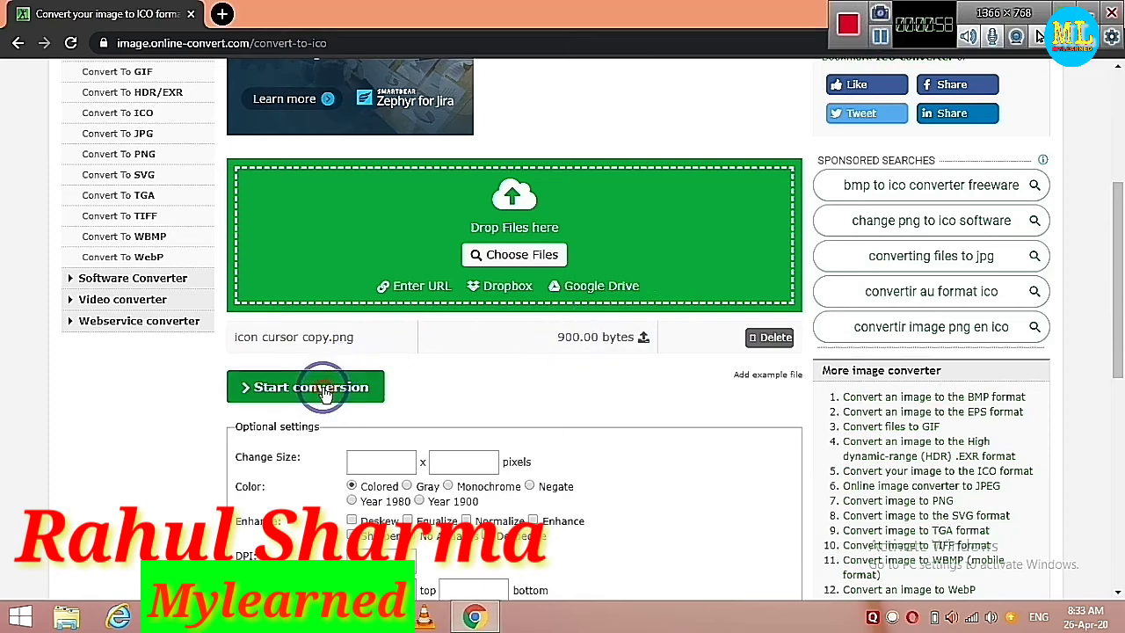
left_click(325, 391)
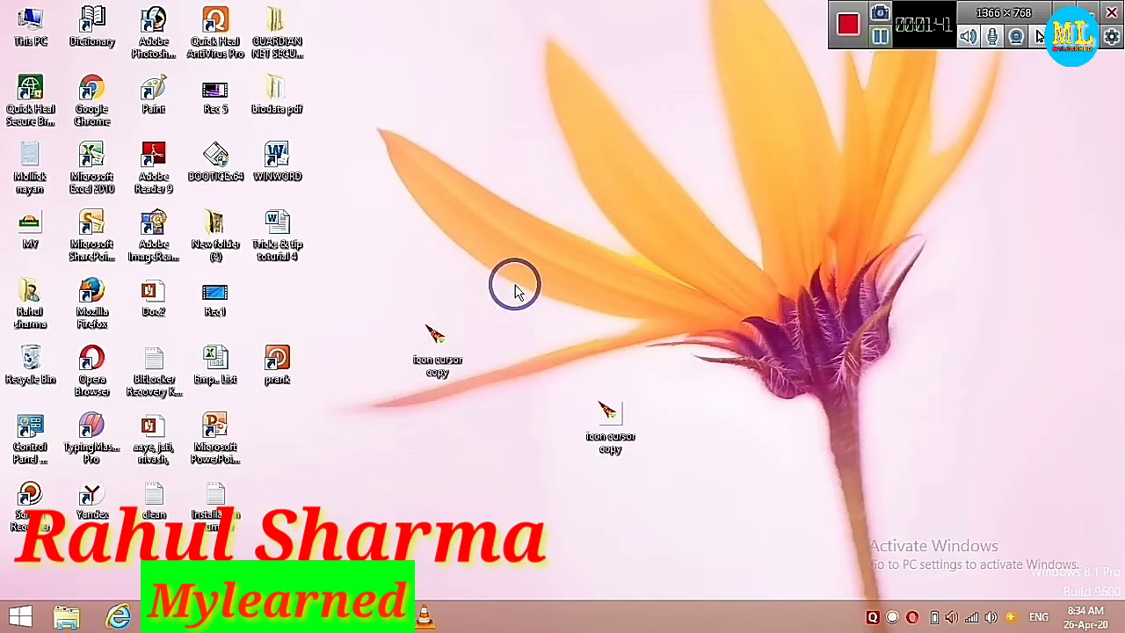
right_click(449, 343)
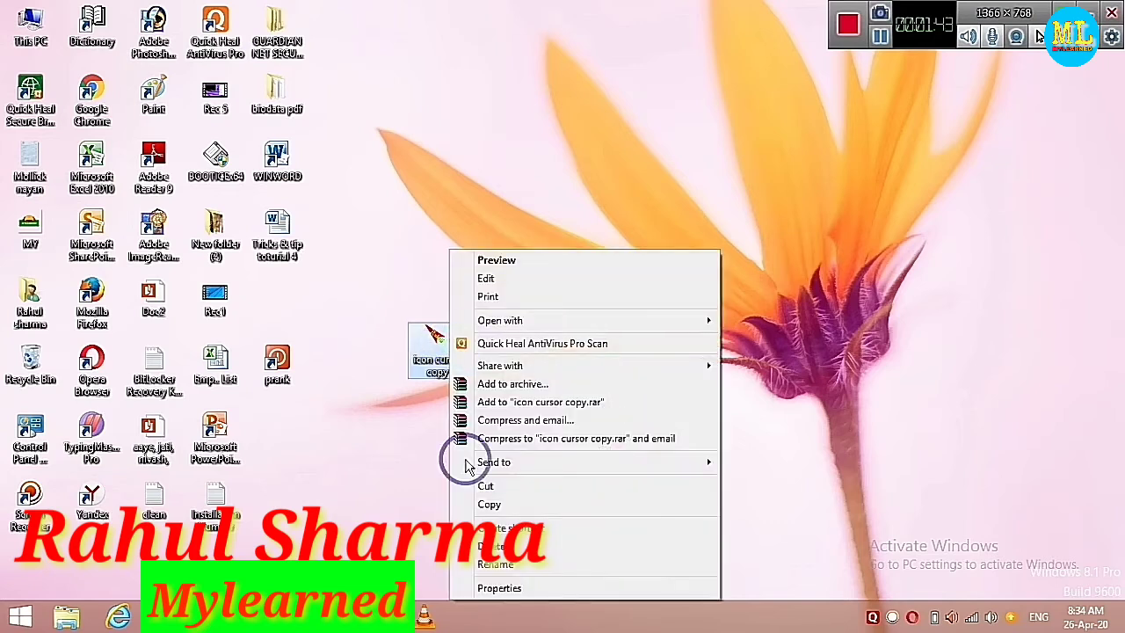
left_click(487, 589)
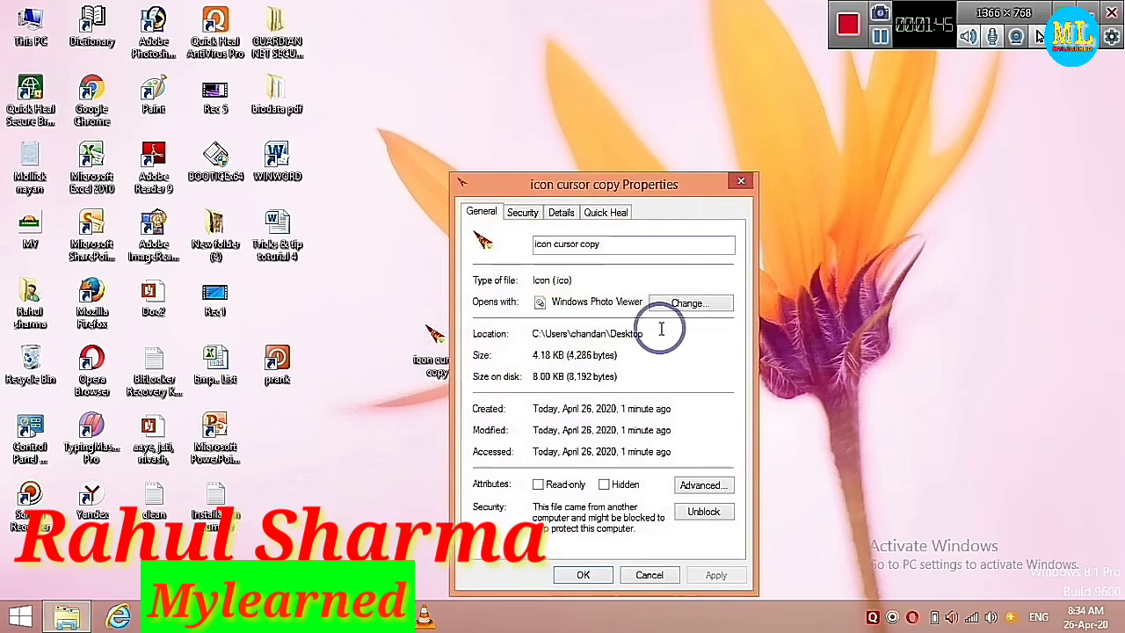
left_click_drag(648, 187, 294, 151)
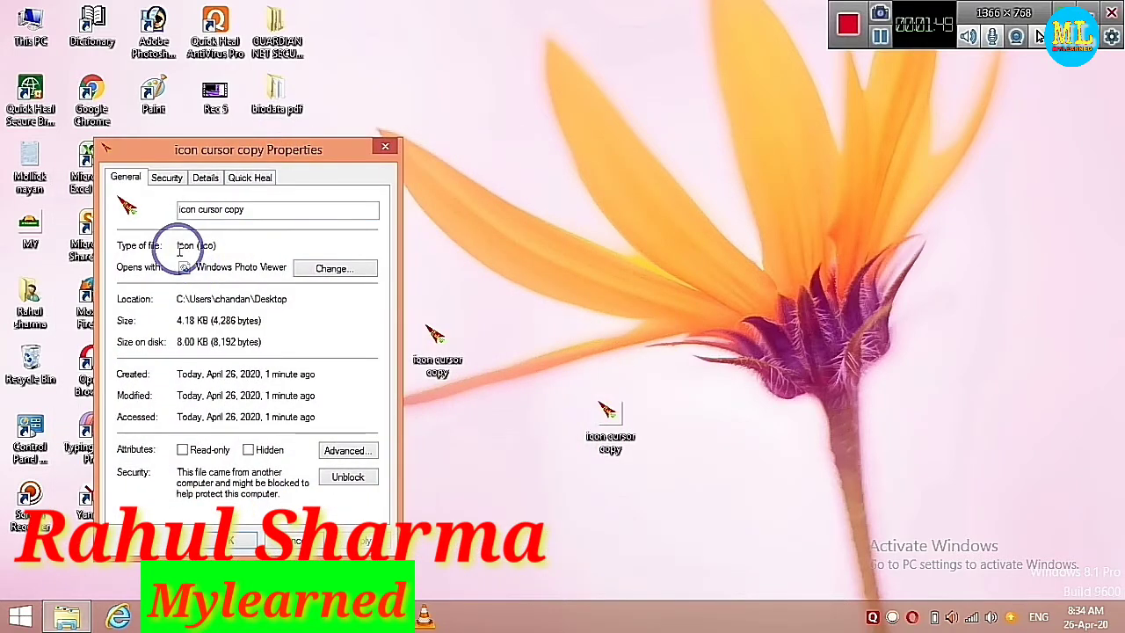
double_click(185, 245)
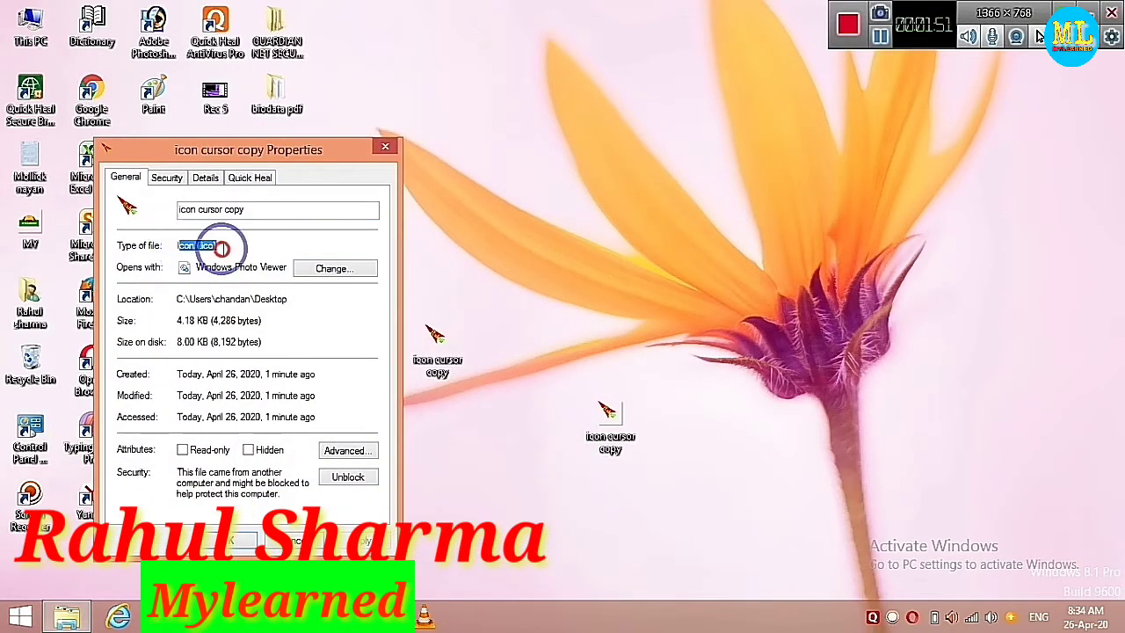
right_click(603, 413)
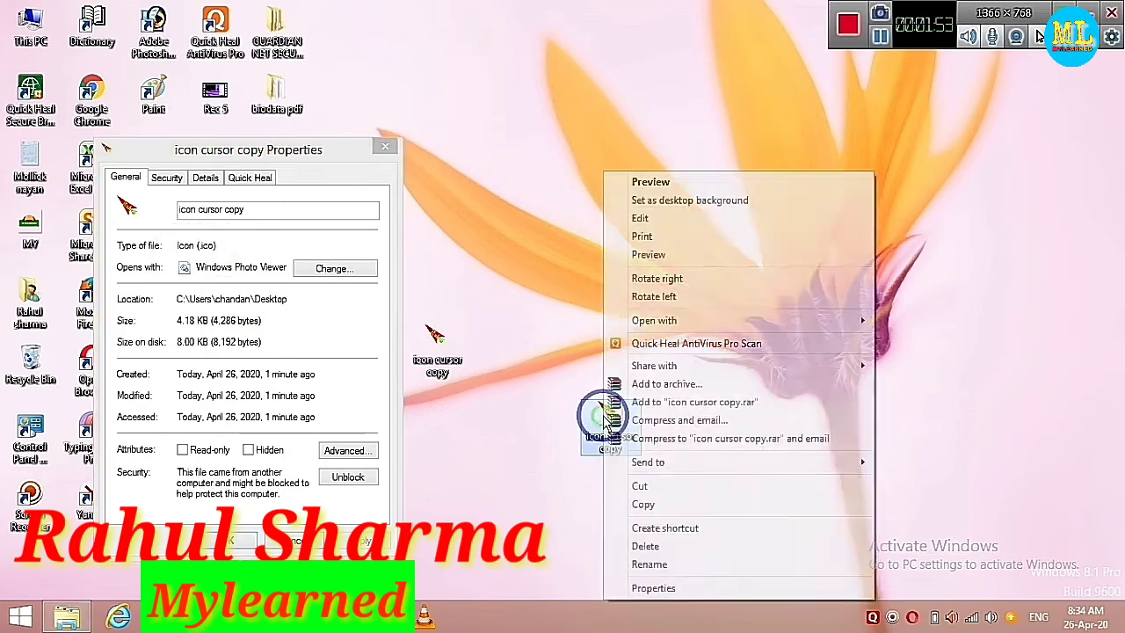
left_click(675, 591)
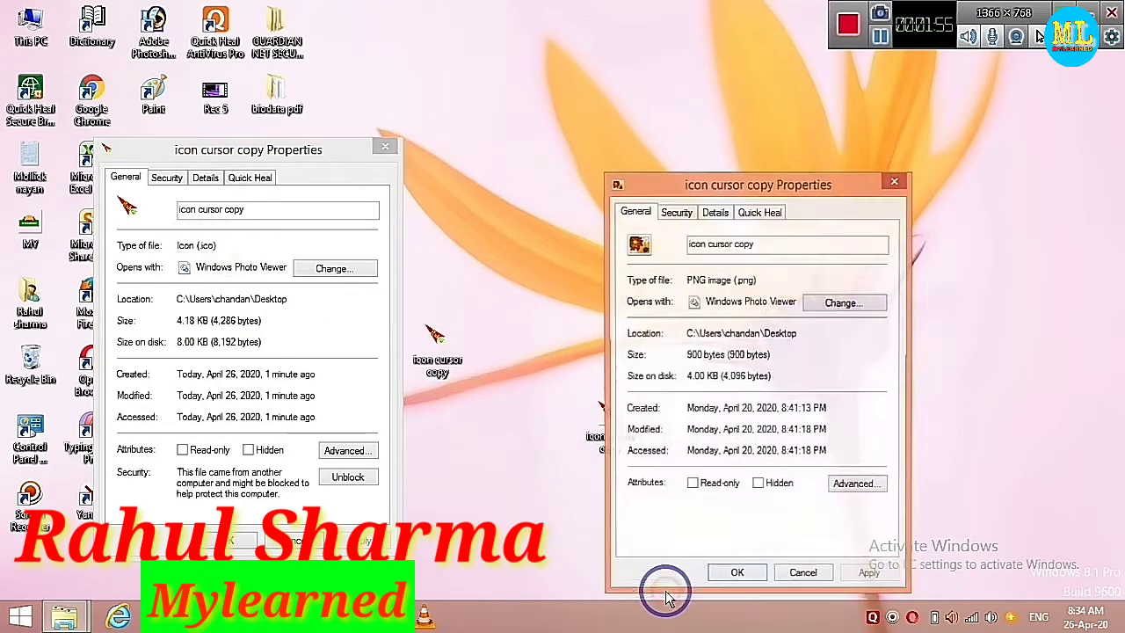
left_click_drag(735, 197, 596, 157)
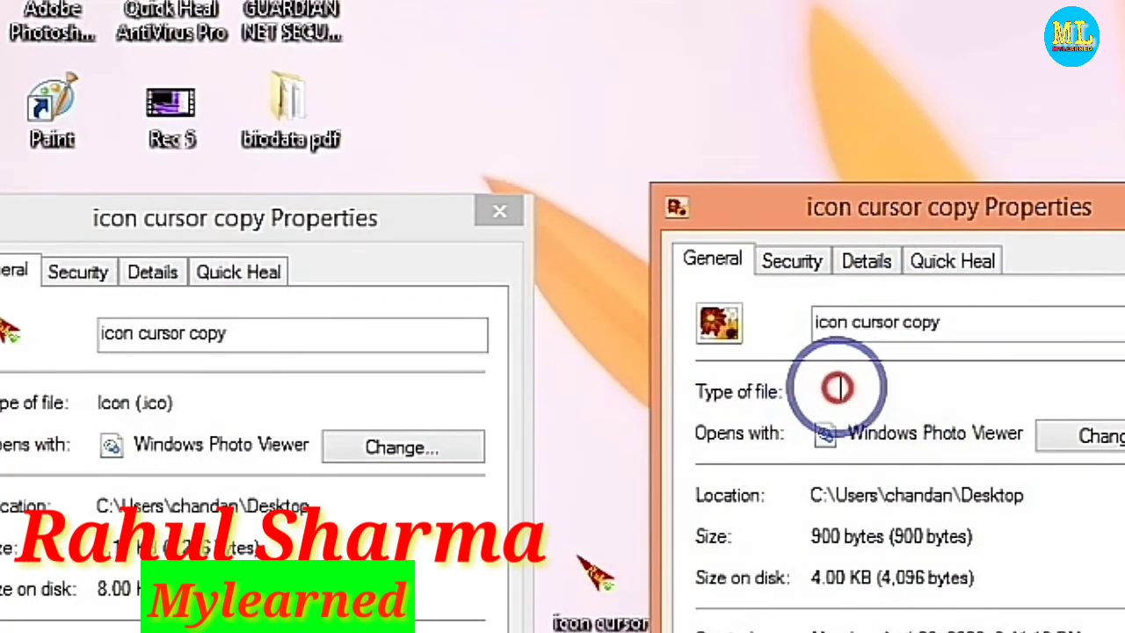
left_click_drag(813, 392, 956, 392)
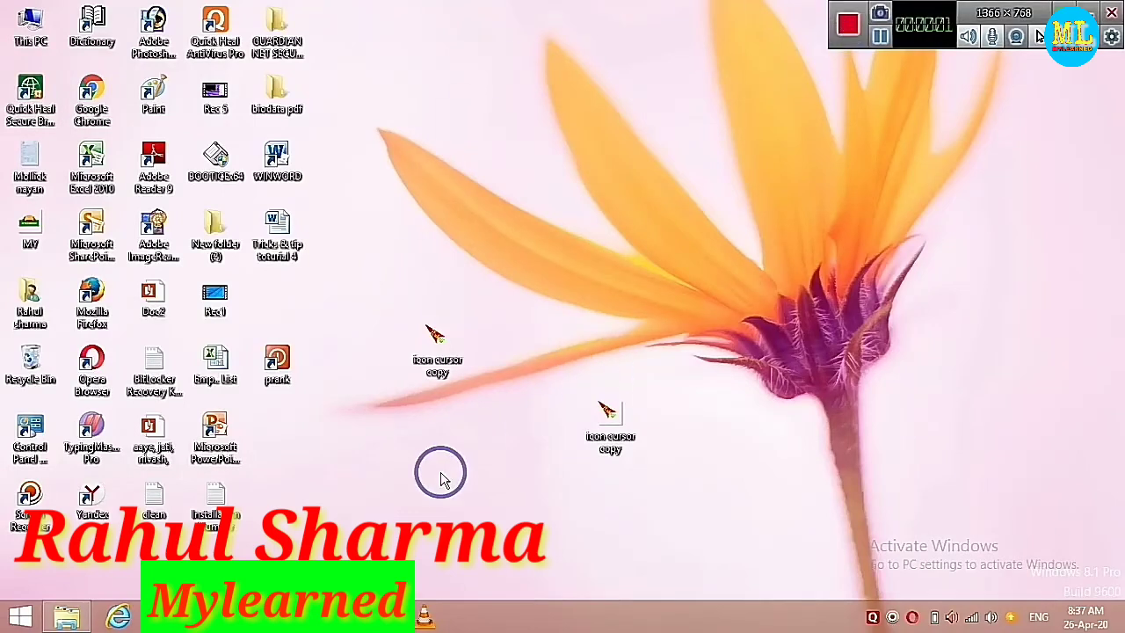
double_click(606, 423)
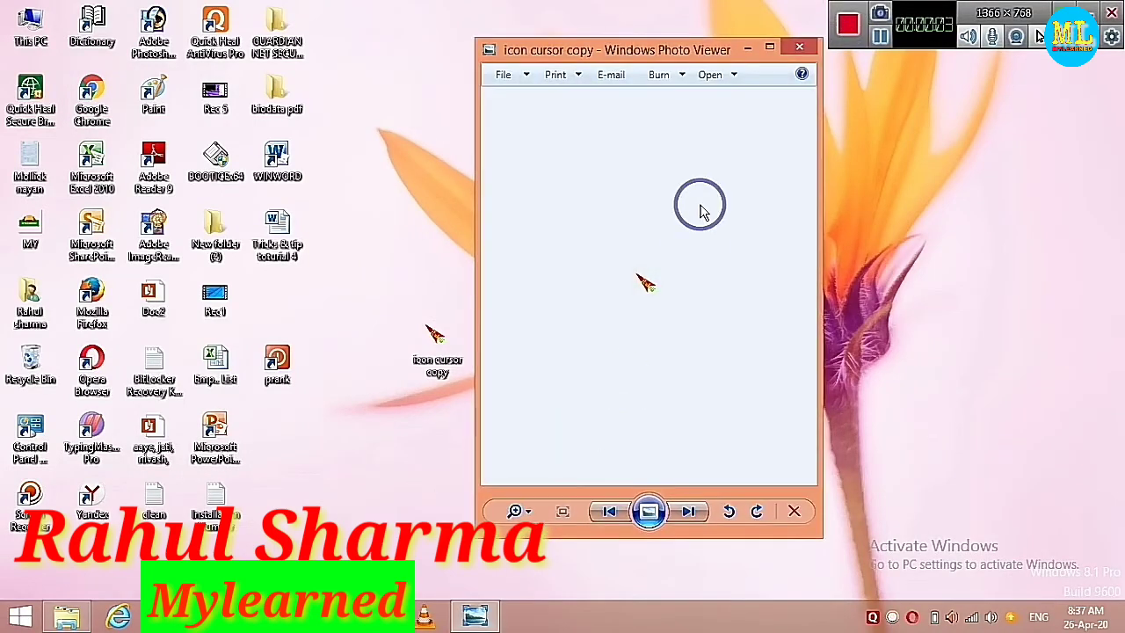
left_click(801, 49)
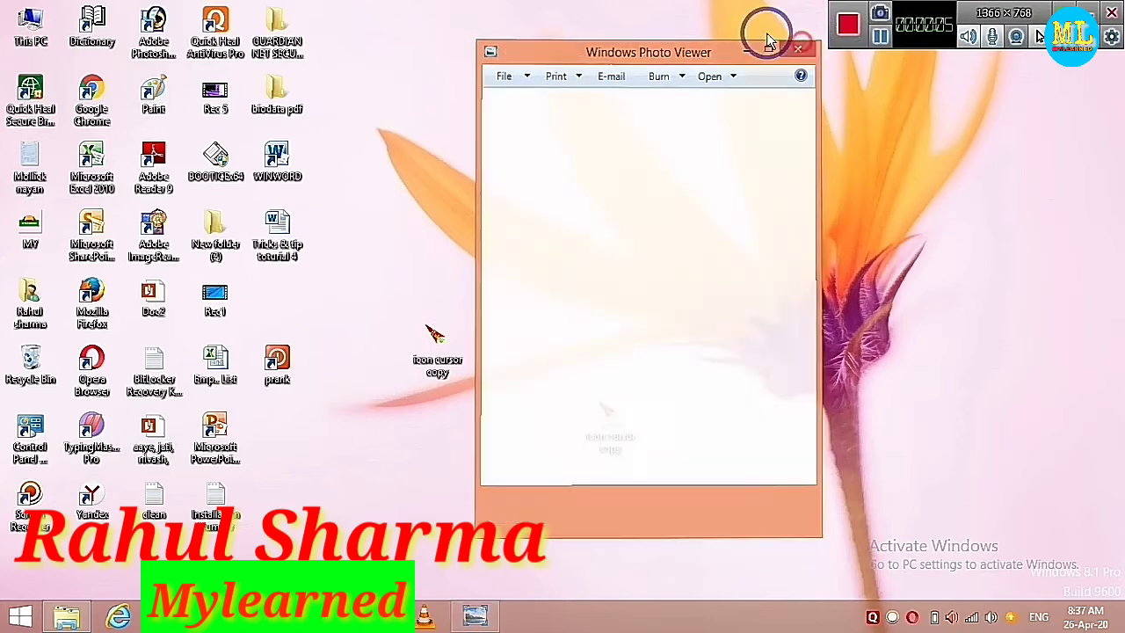
double_click(437, 340)
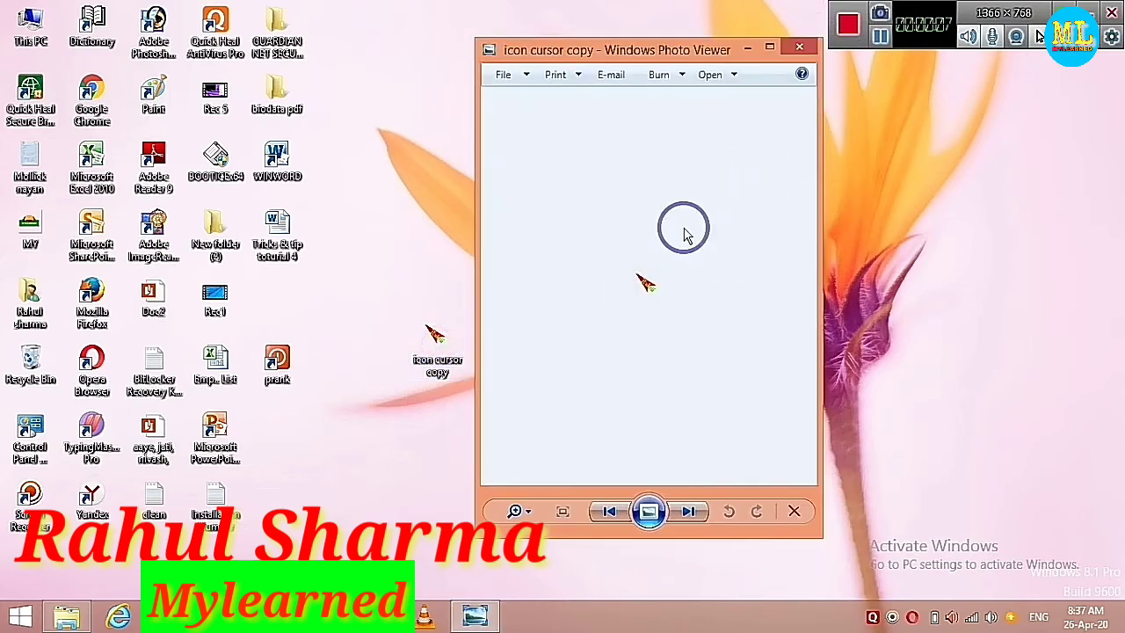
left_click(798, 48)
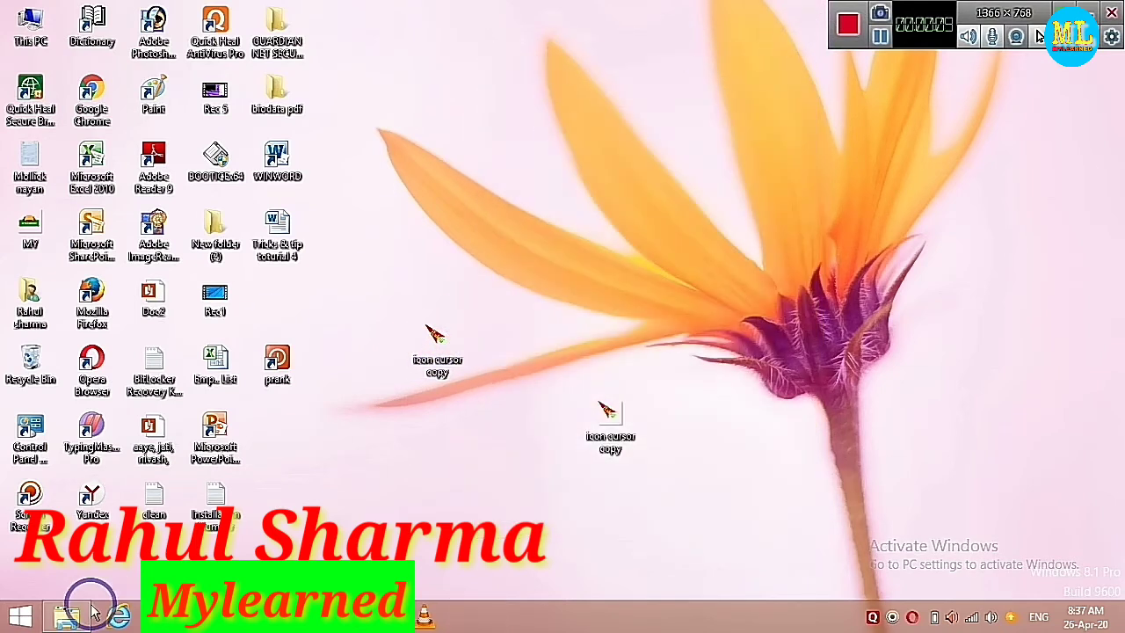
Open File Explorer and browse to the C:\Windows\Cursors folder
left_click(65, 613)
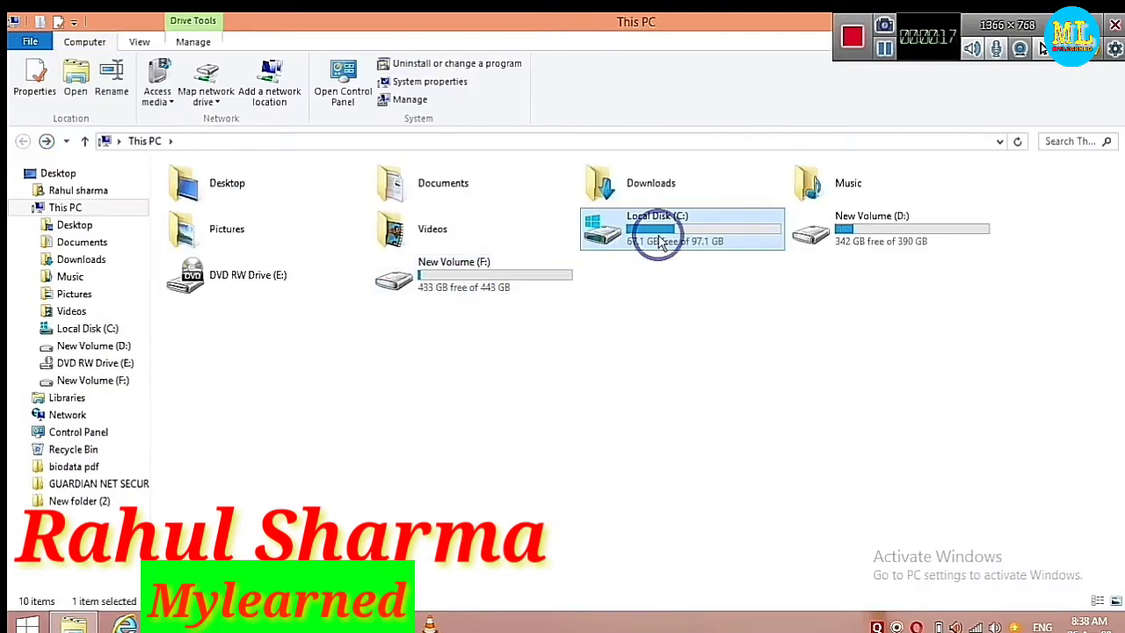
double_click(657, 234)
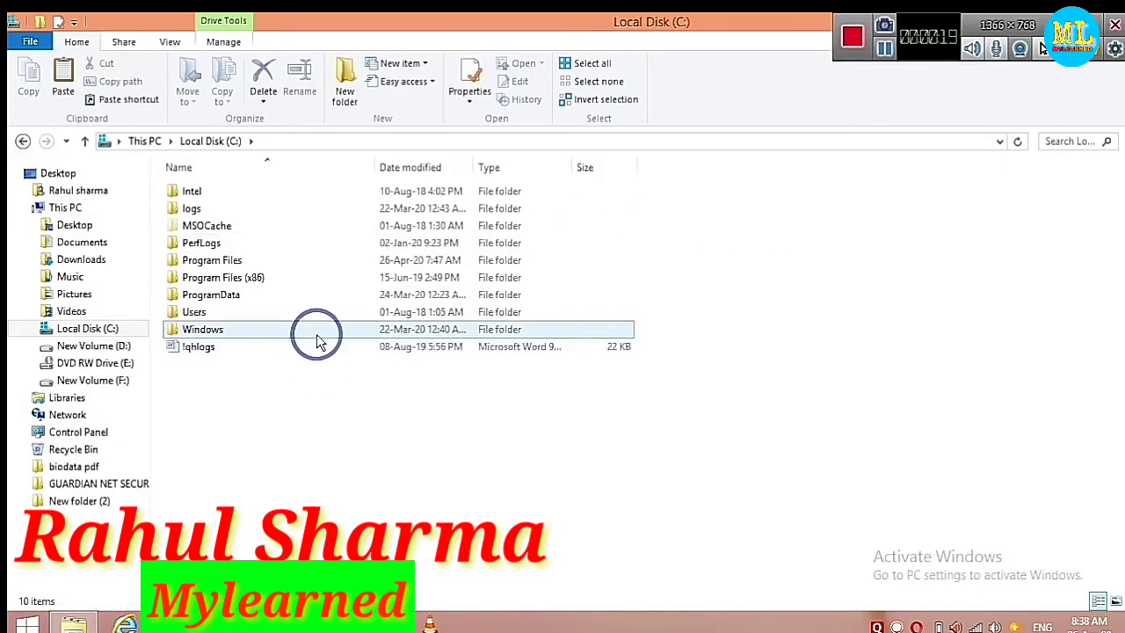
double_click(316, 330)
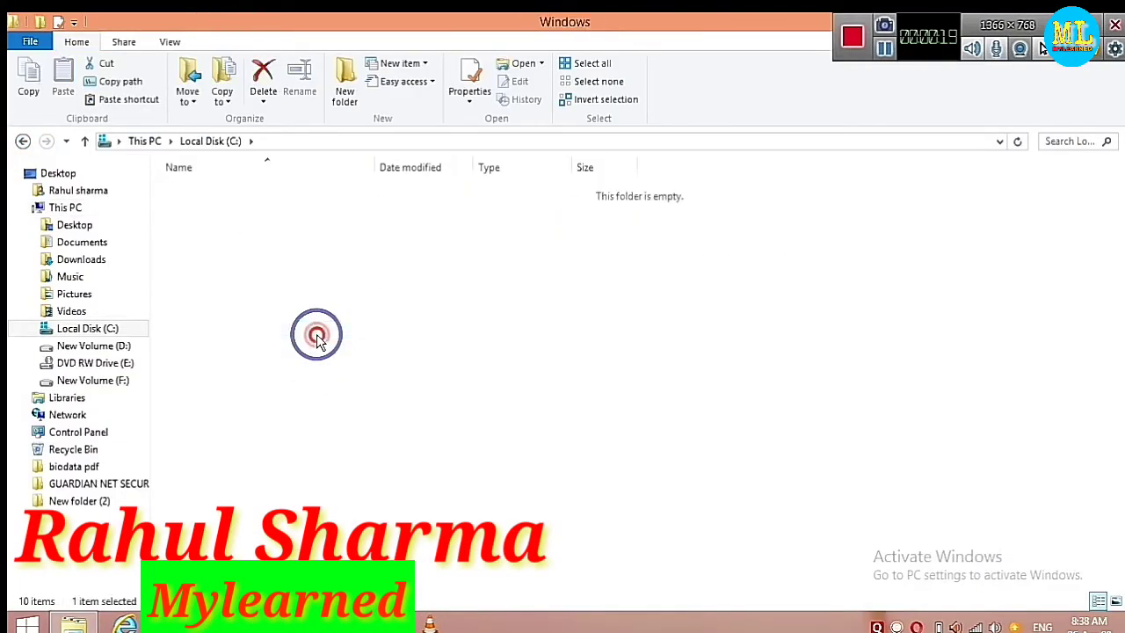
left_click(881, 49)
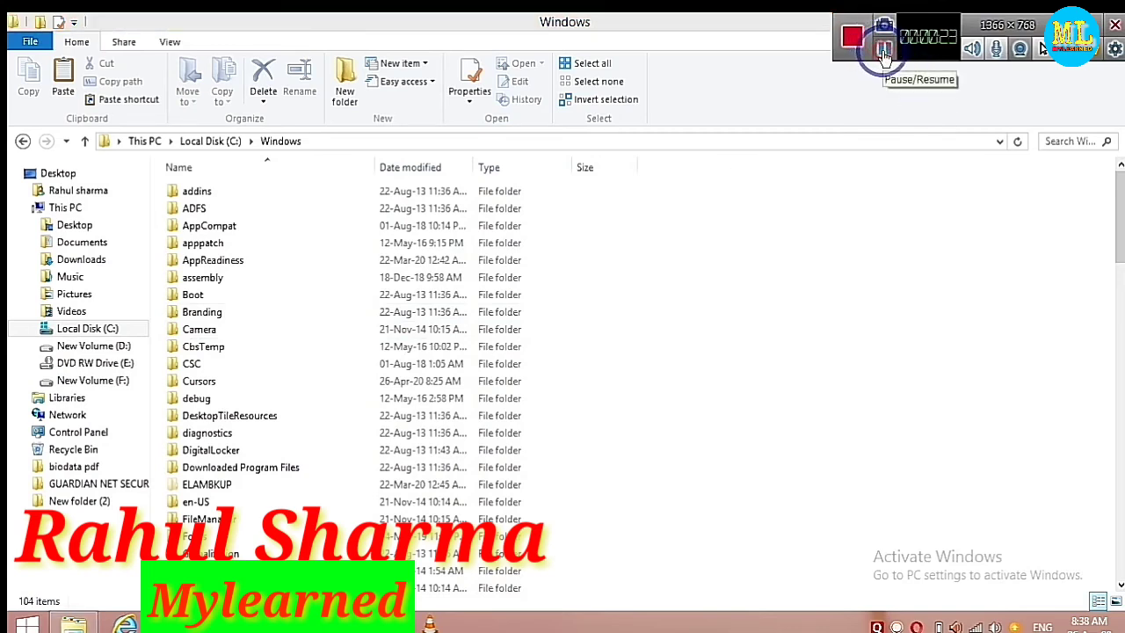
double_click(285, 389)
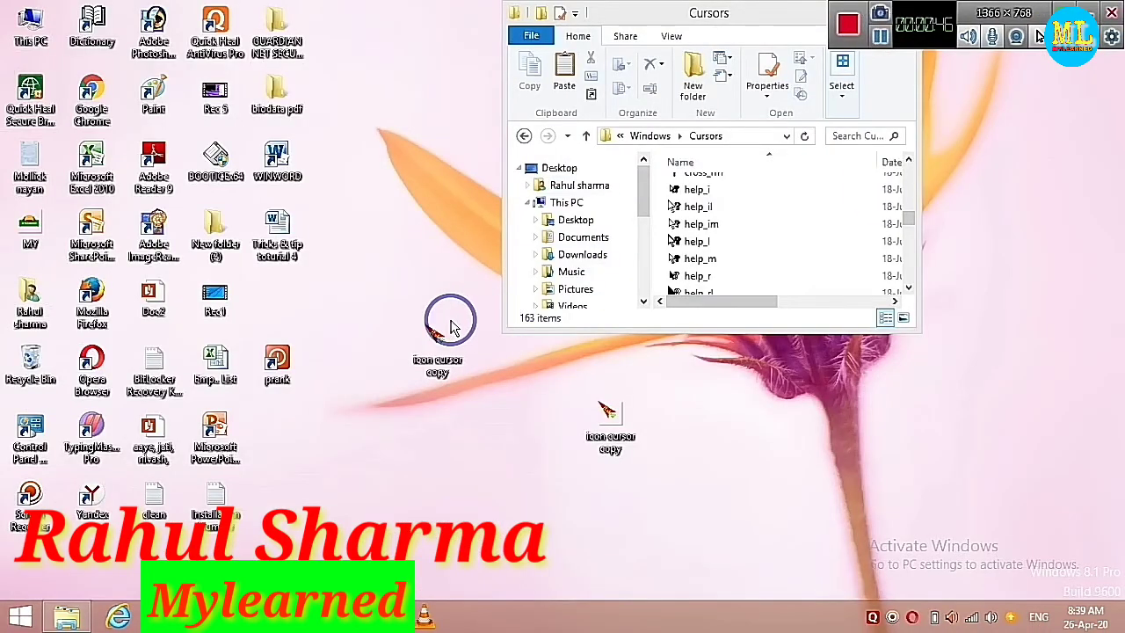
Move 'icon cursor copy' from the desktop into Cursors with admin approval, then minimize the window
right_click(430, 344)
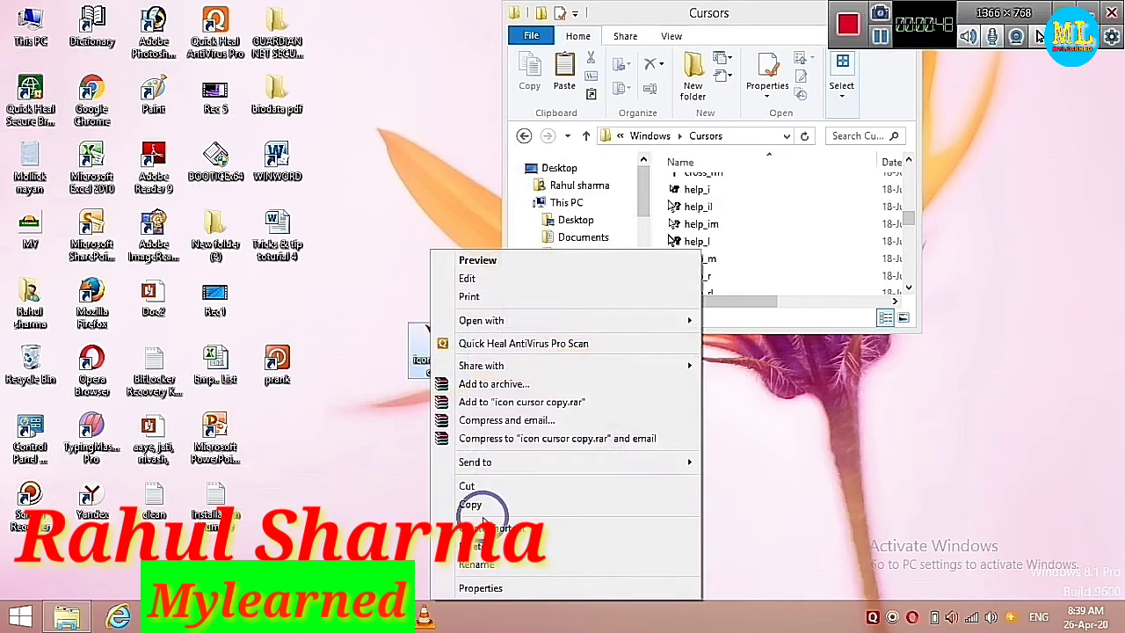
left_click(497, 488)
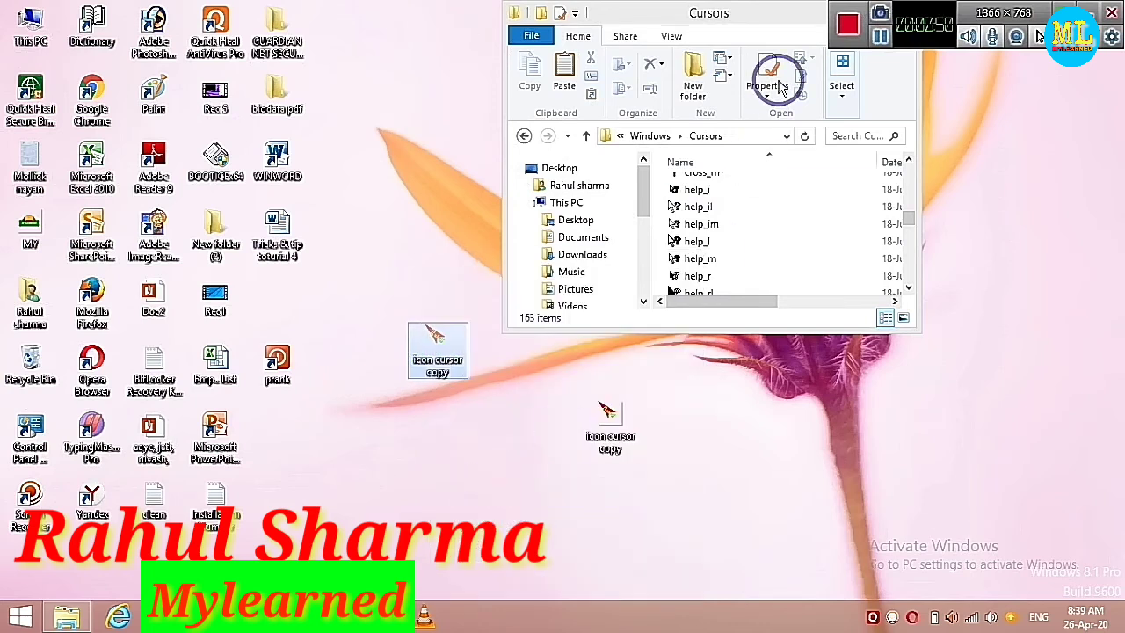
left_click_drag(765, 29, 633, 126)
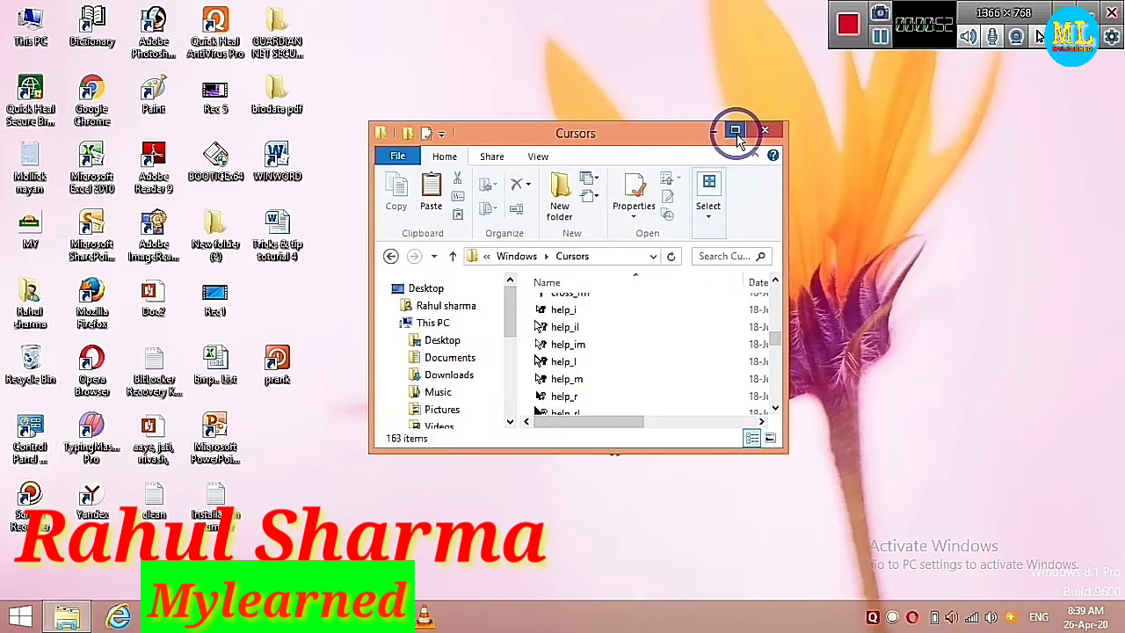
left_click(732, 132)
right_click(868, 249)
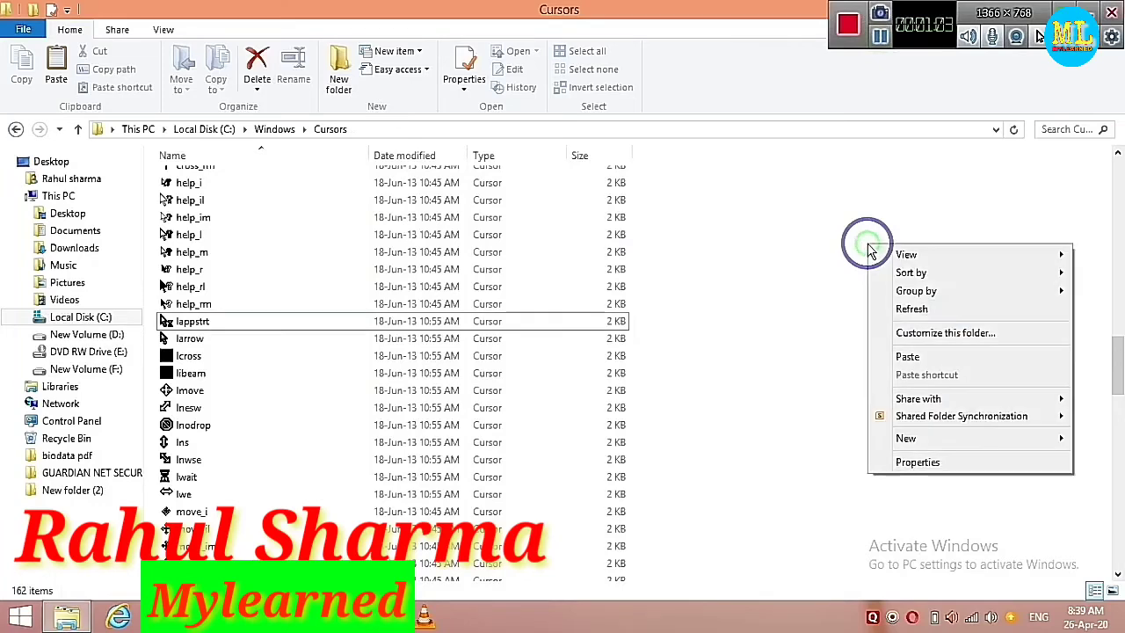
left_click(911, 356)
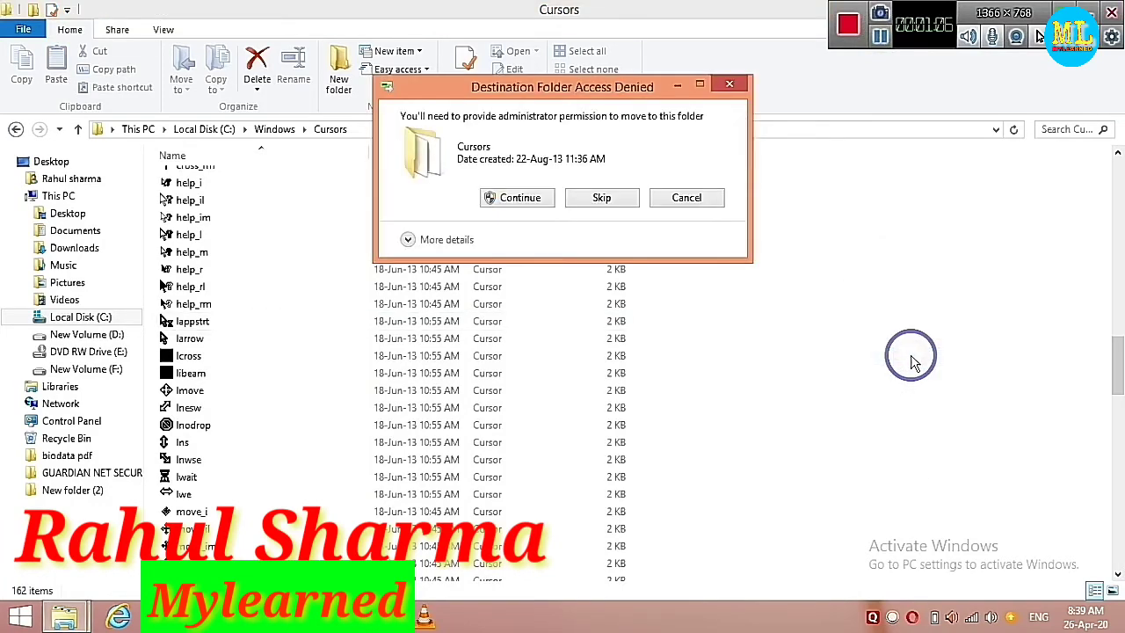
left_click(534, 201)
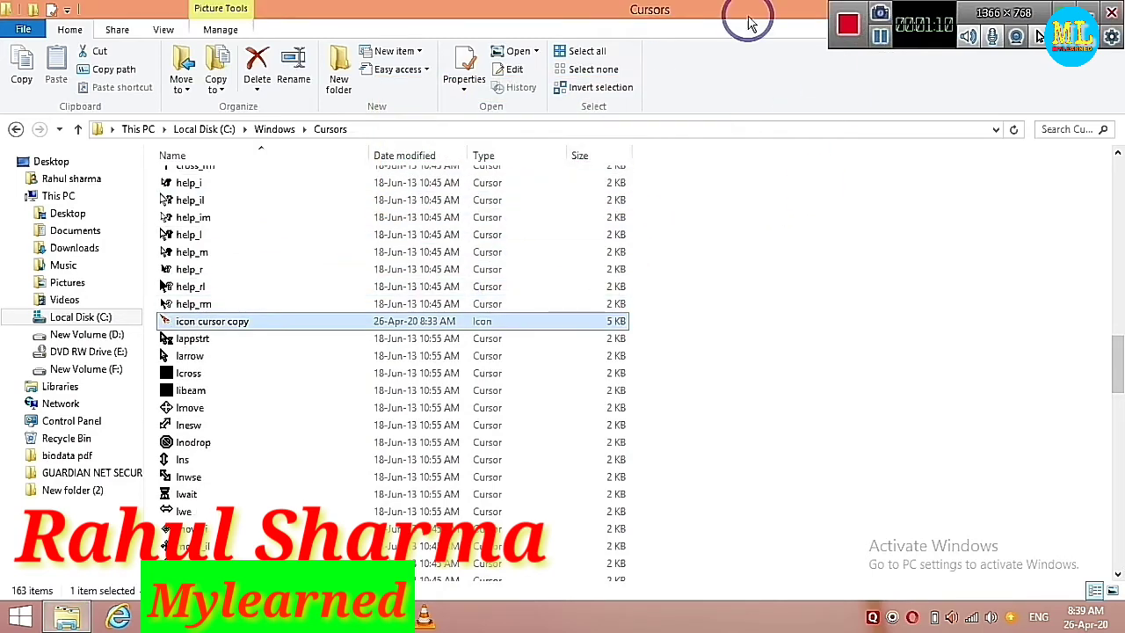
double_click(700, 13)
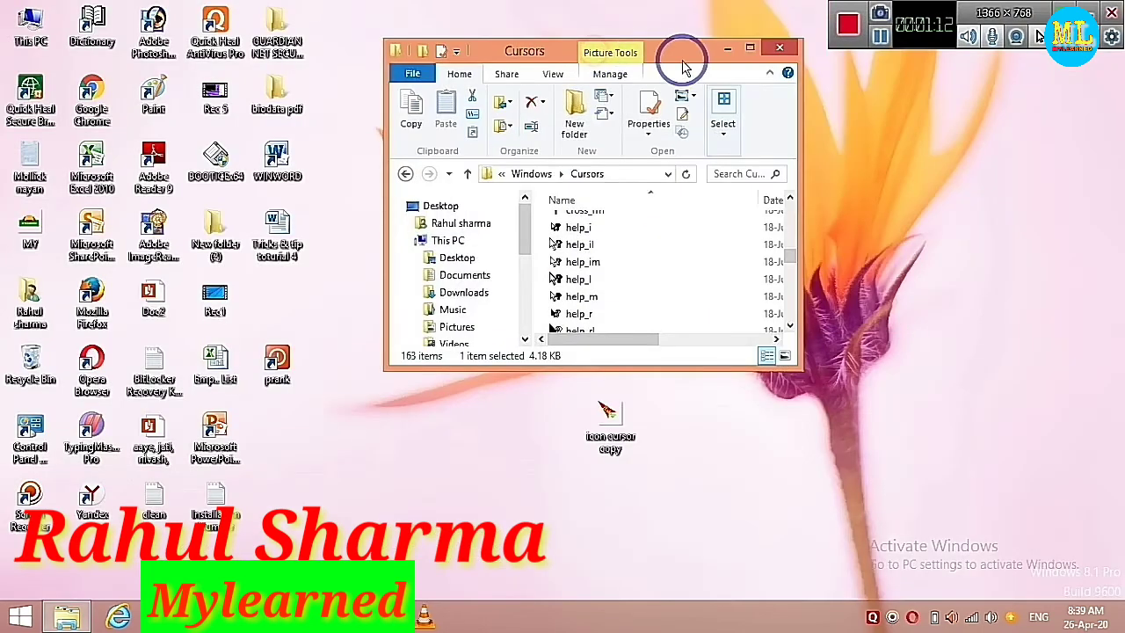
left_click(729, 48)
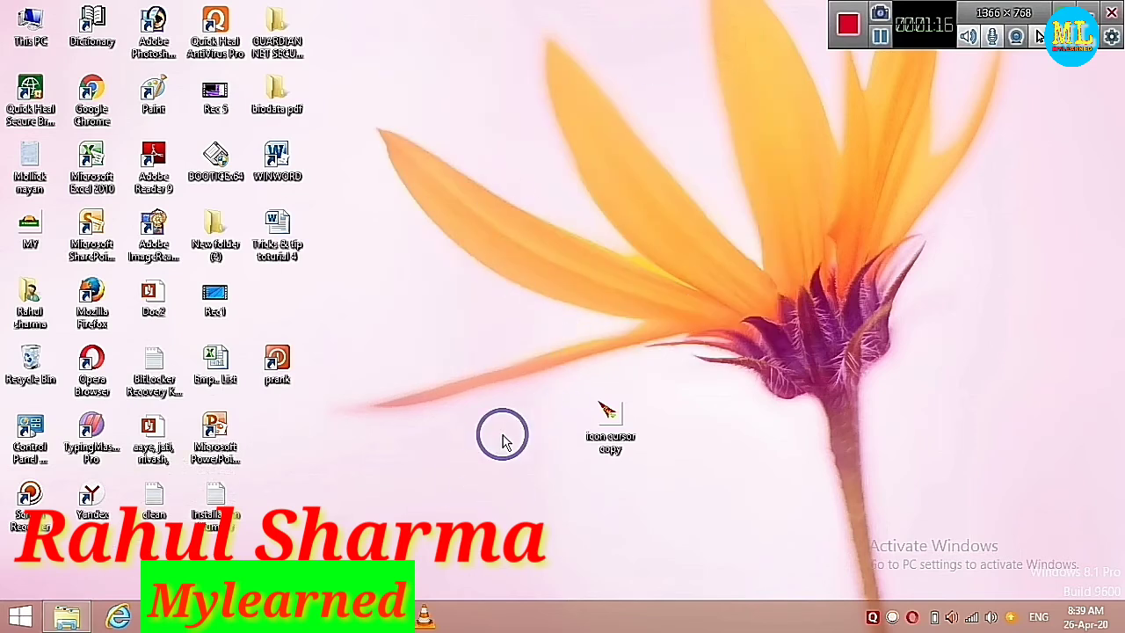
Launch Control Panel via Run and open Mouse from All Control Panel Items
key("super+r")
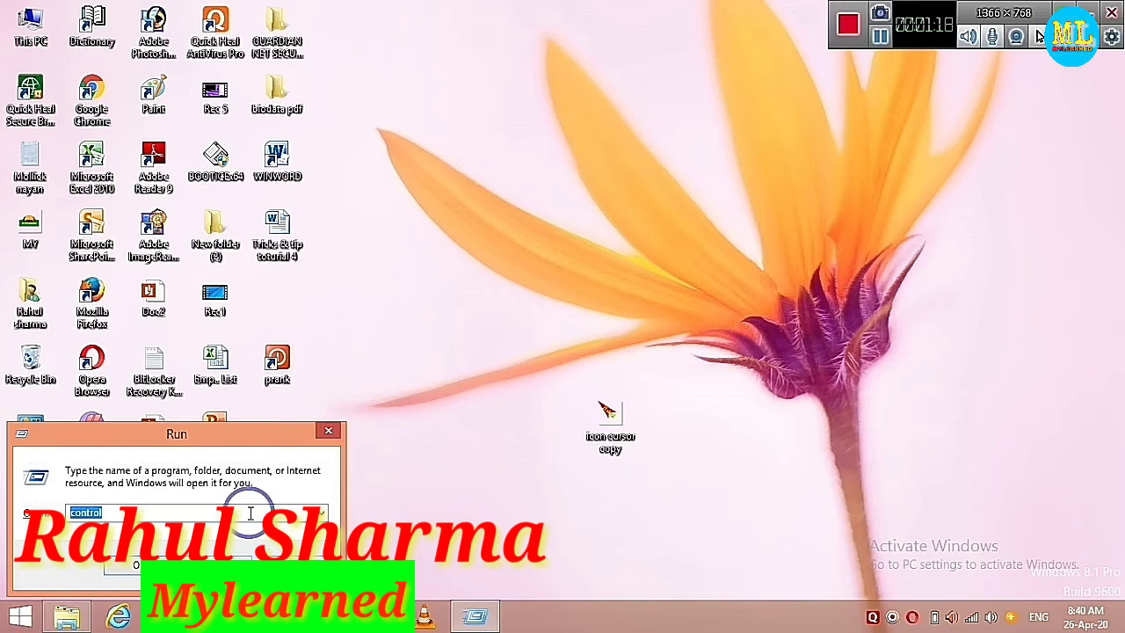
left_click(134, 569)
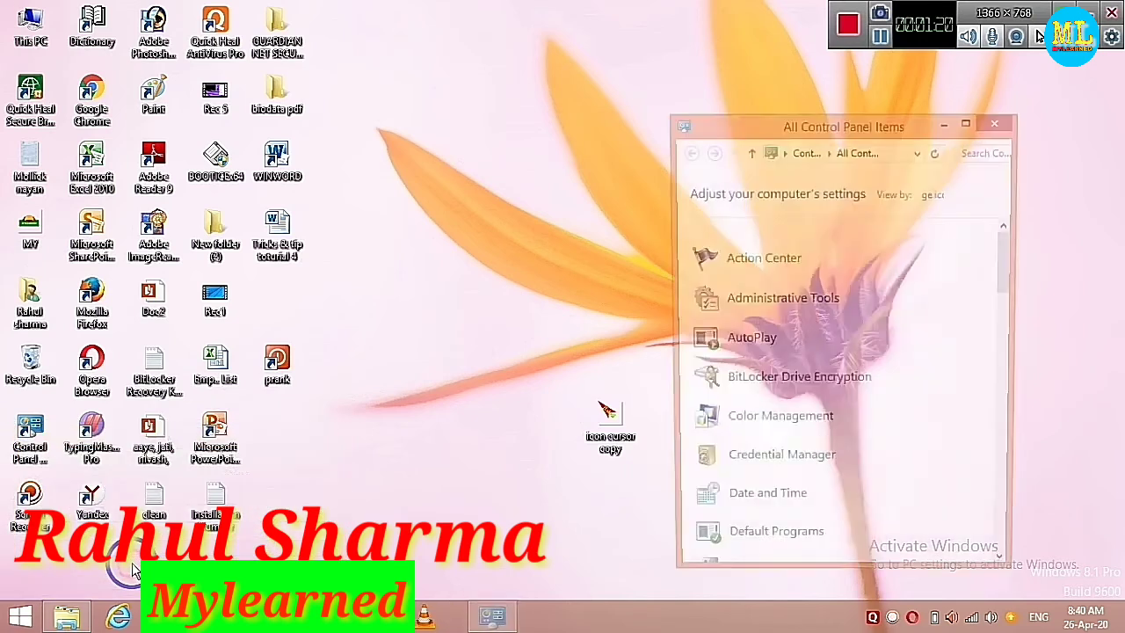
left_click(968, 125)
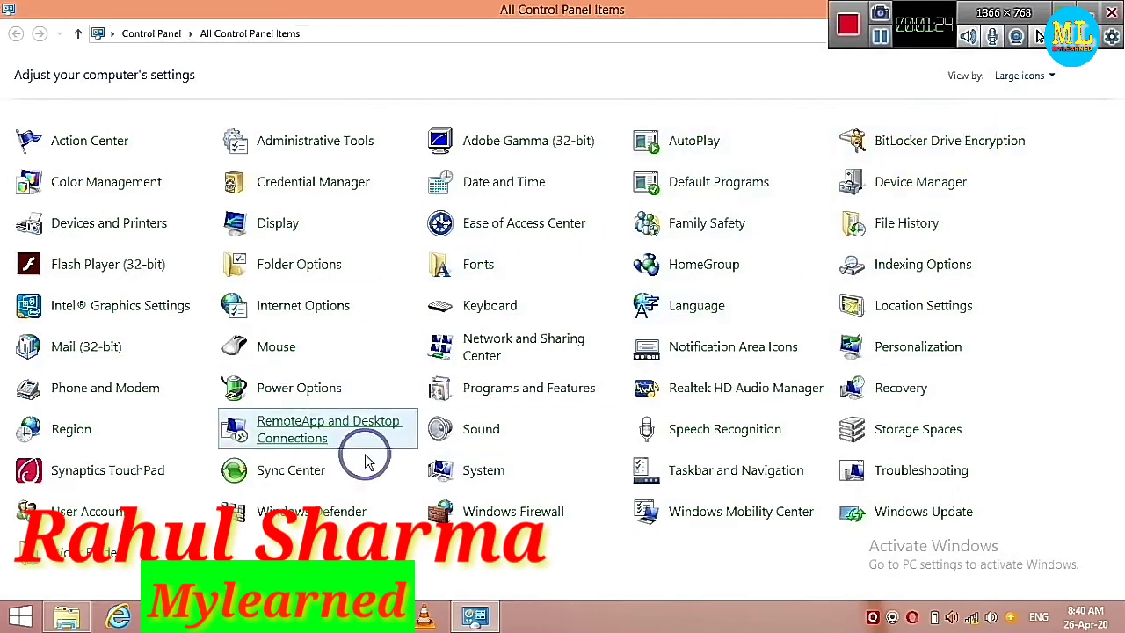
left_click(269, 351)
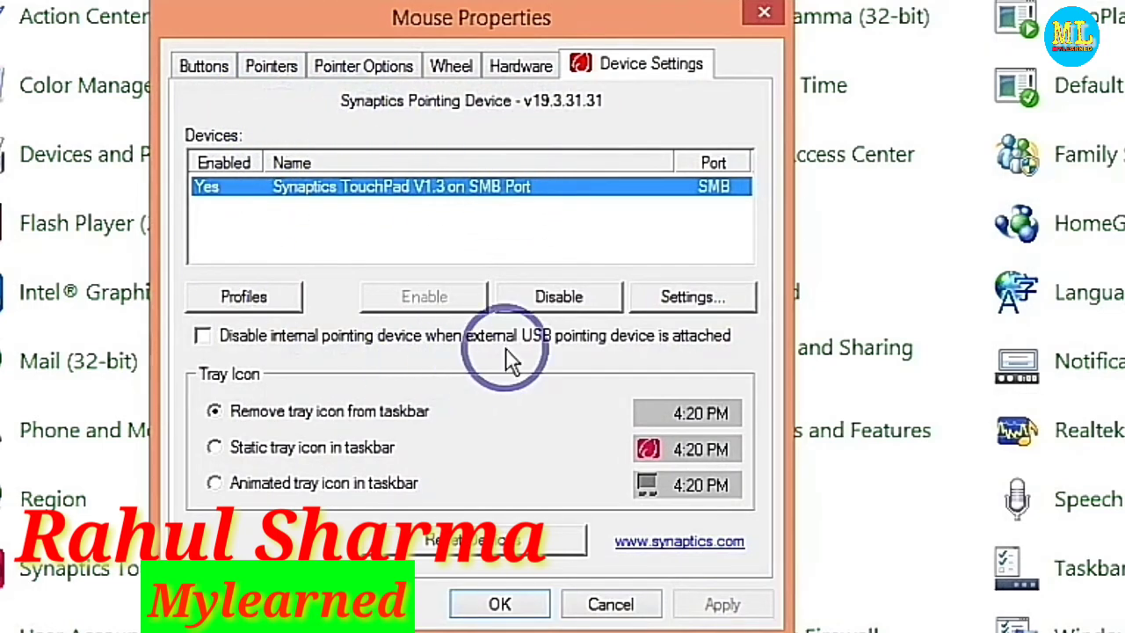
On the Pointers tab, choose 'icon cursor copy.ico' as the Normal Select pointer file
left_click(272, 70)
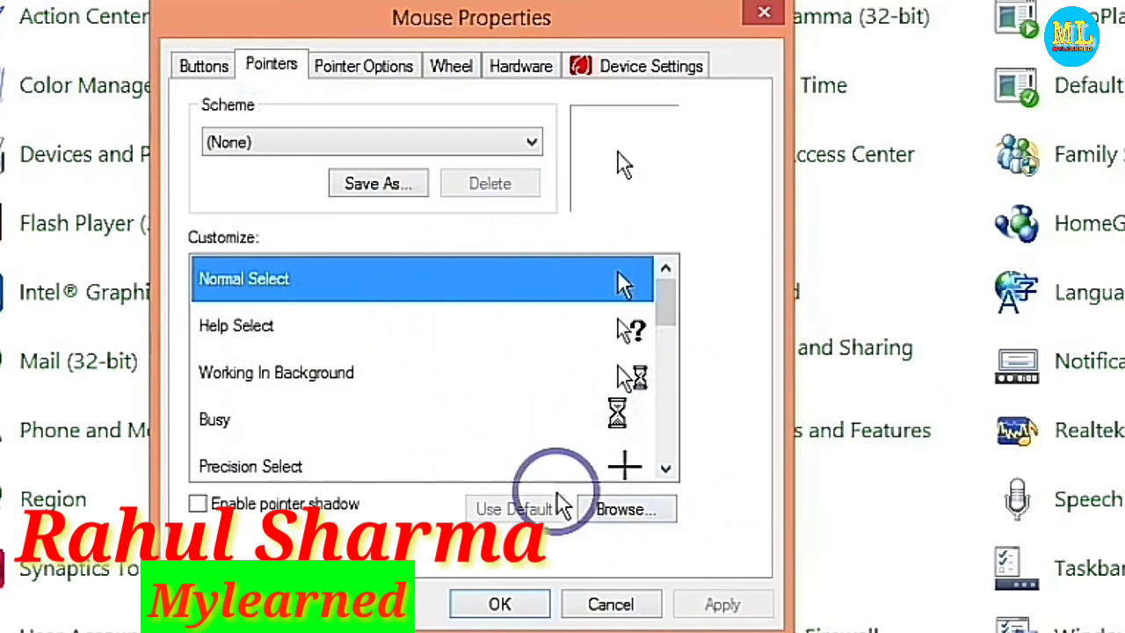
left_click(622, 515)
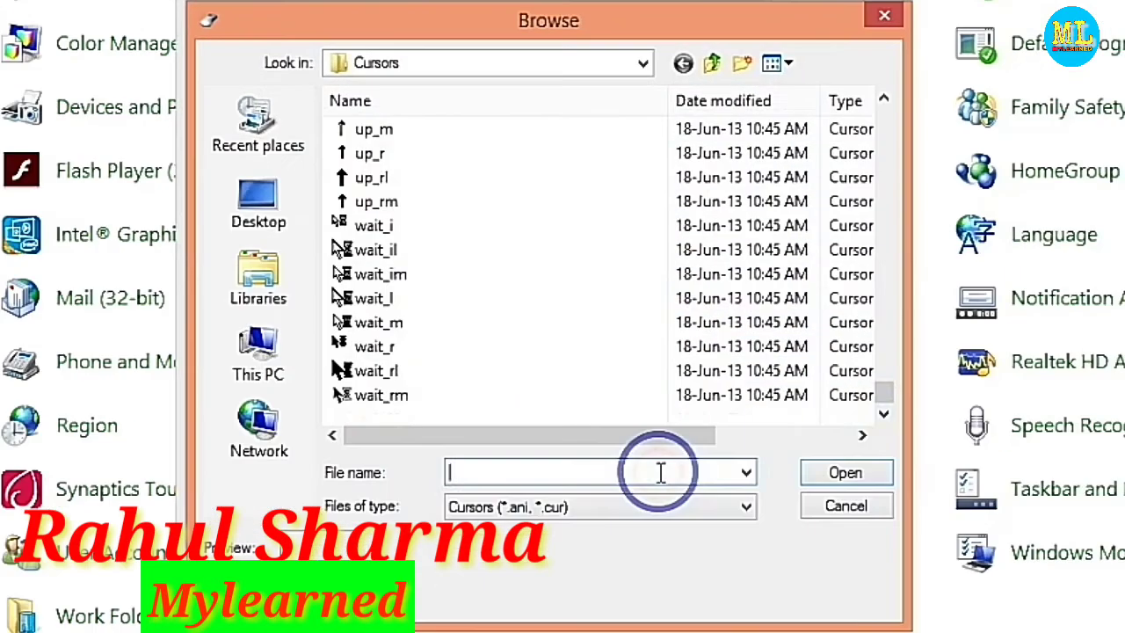
type("ic")
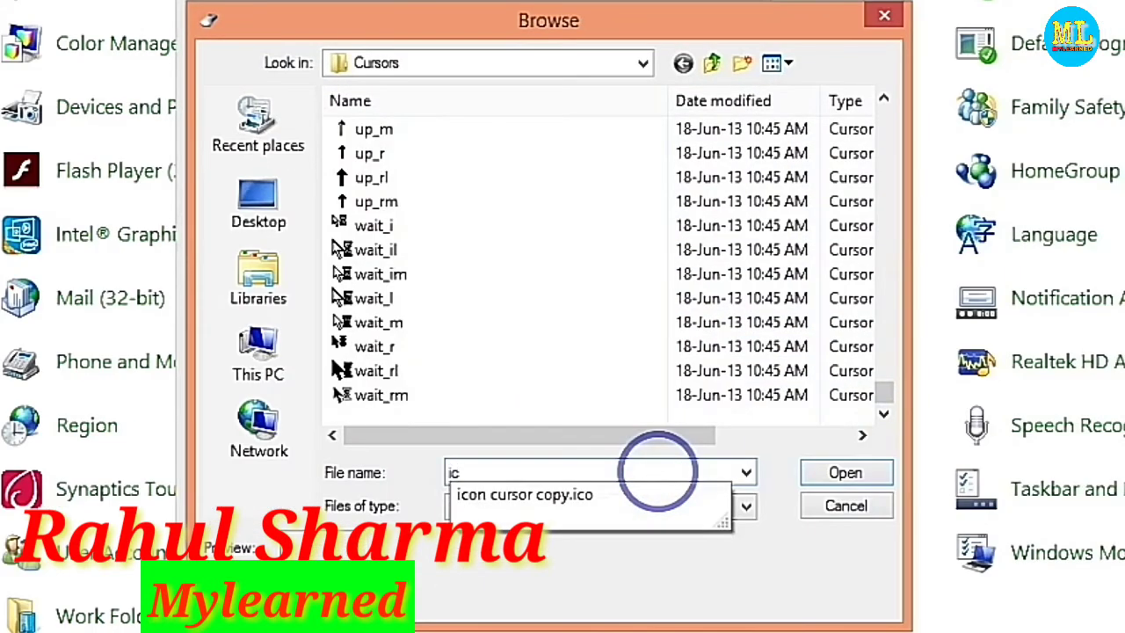
left_click(646, 497)
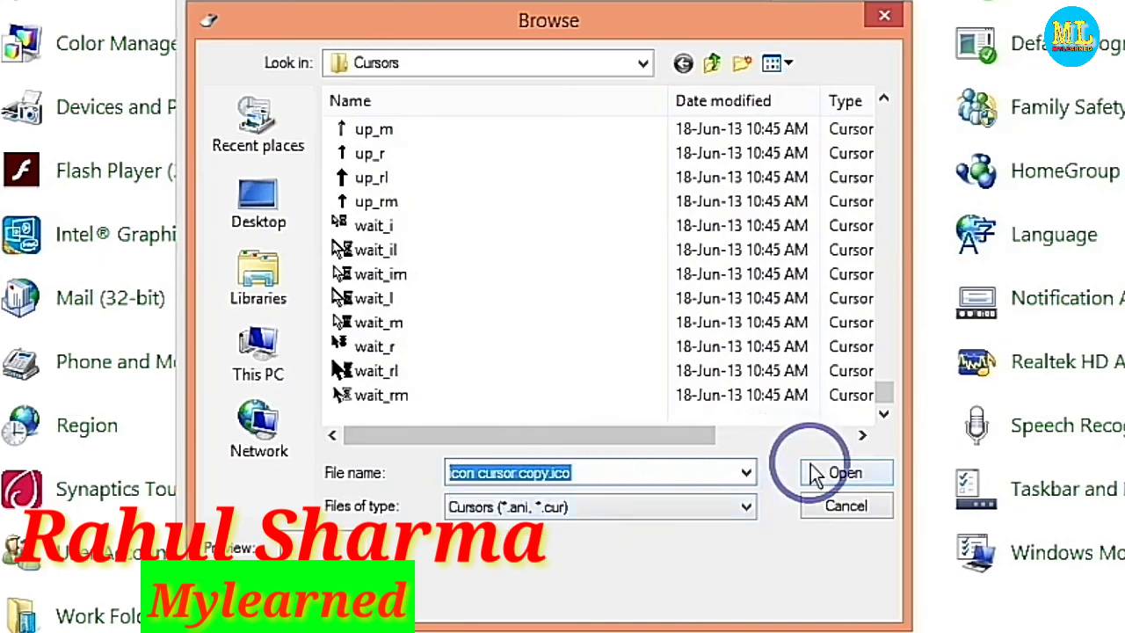
left_click(844, 472)
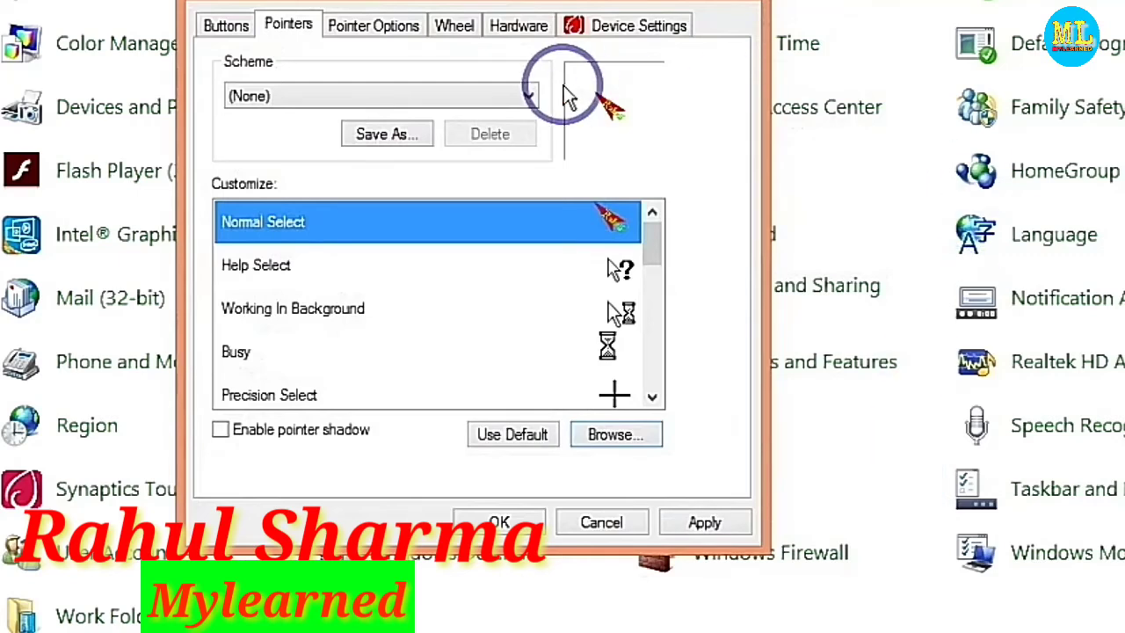
Apply the new Normal Select pointer and restore Control Panel to a smaller window
left_click(700, 526)
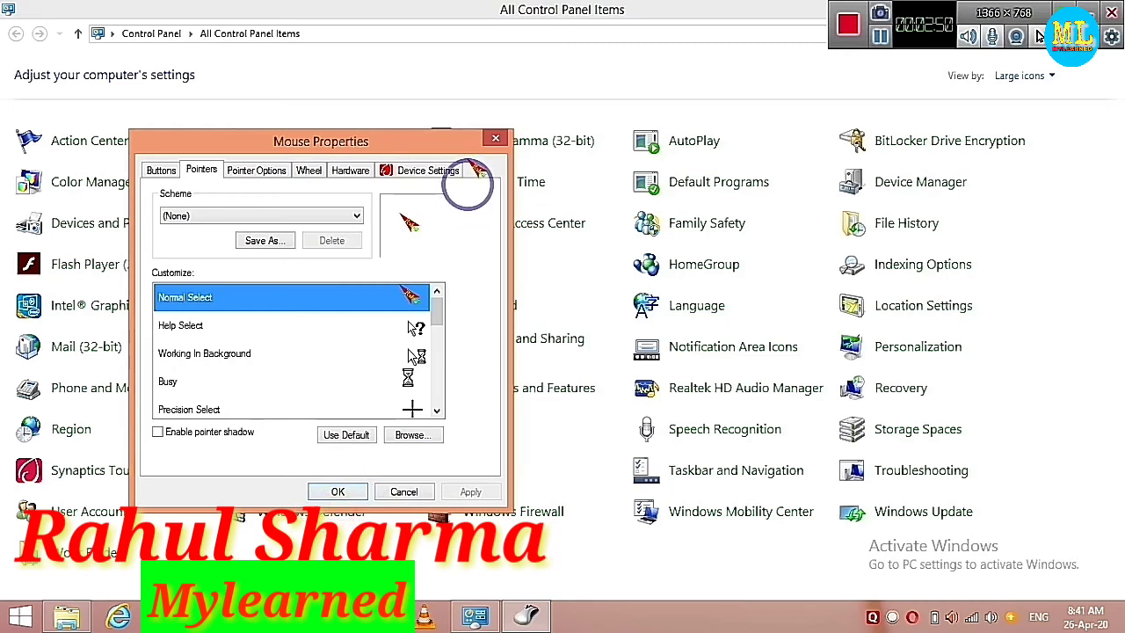
left_click(494, 140)
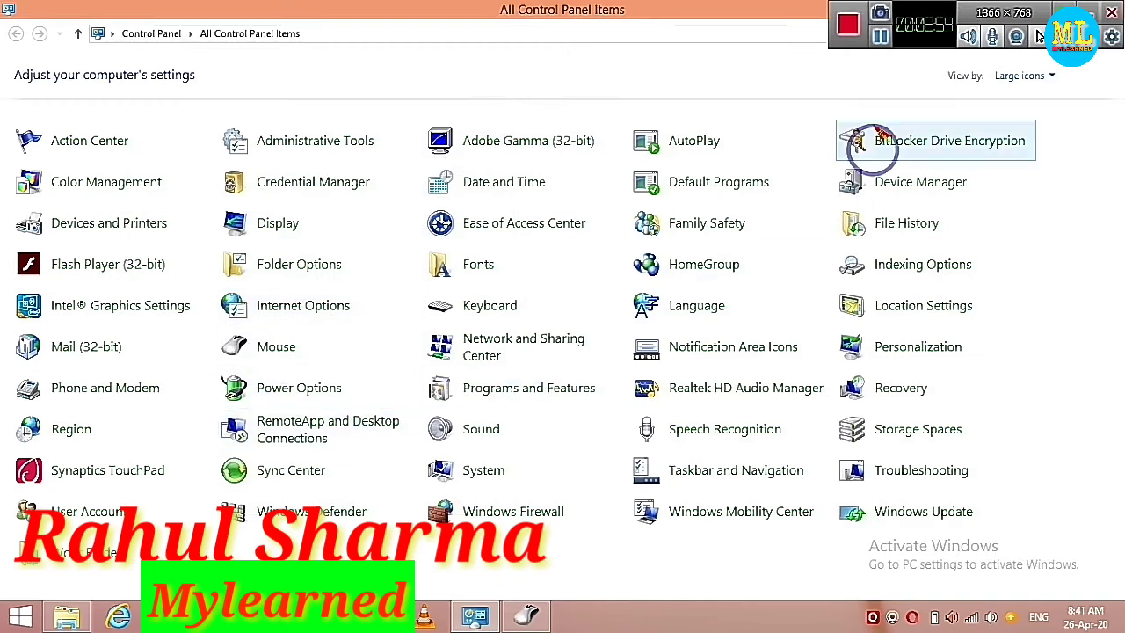
double_click(754, 20)
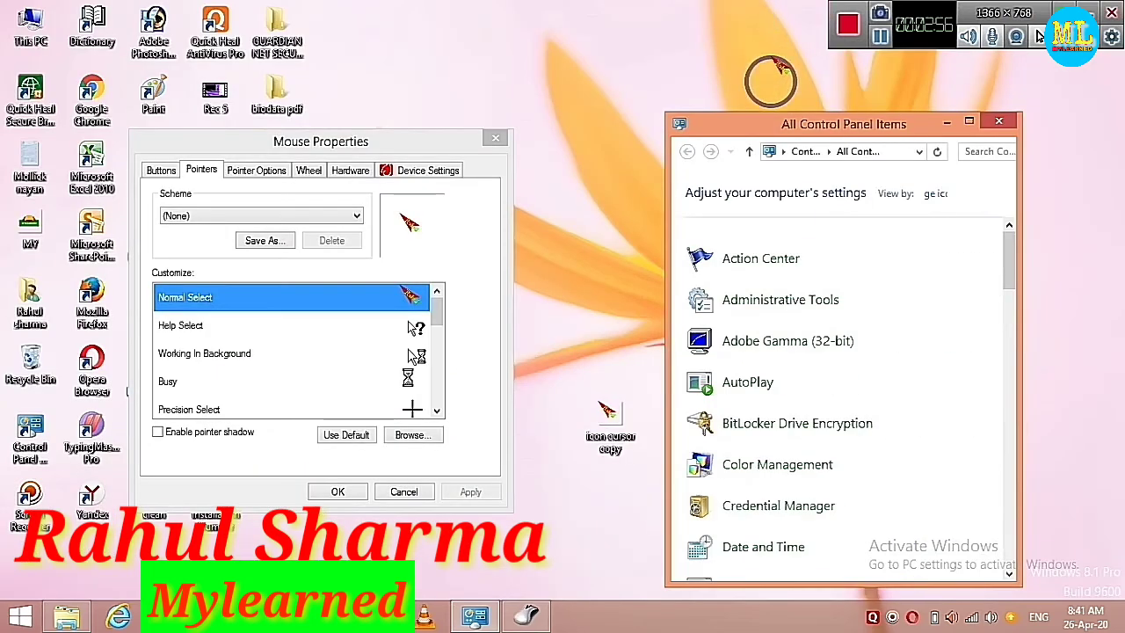
double_click(940, 132)
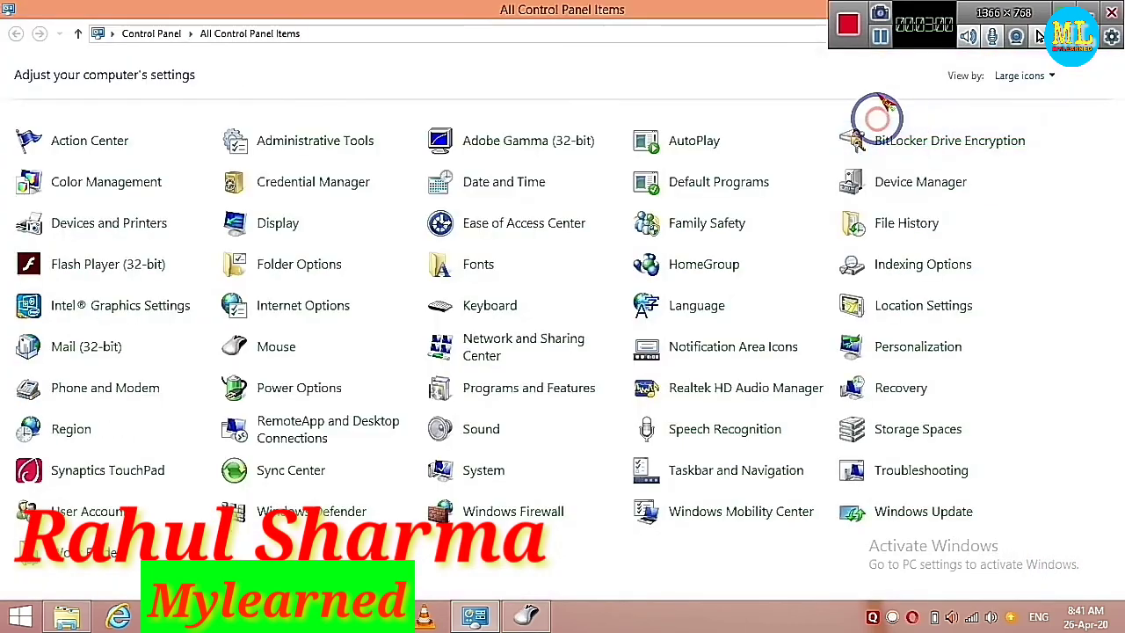
double_click(688, 18)
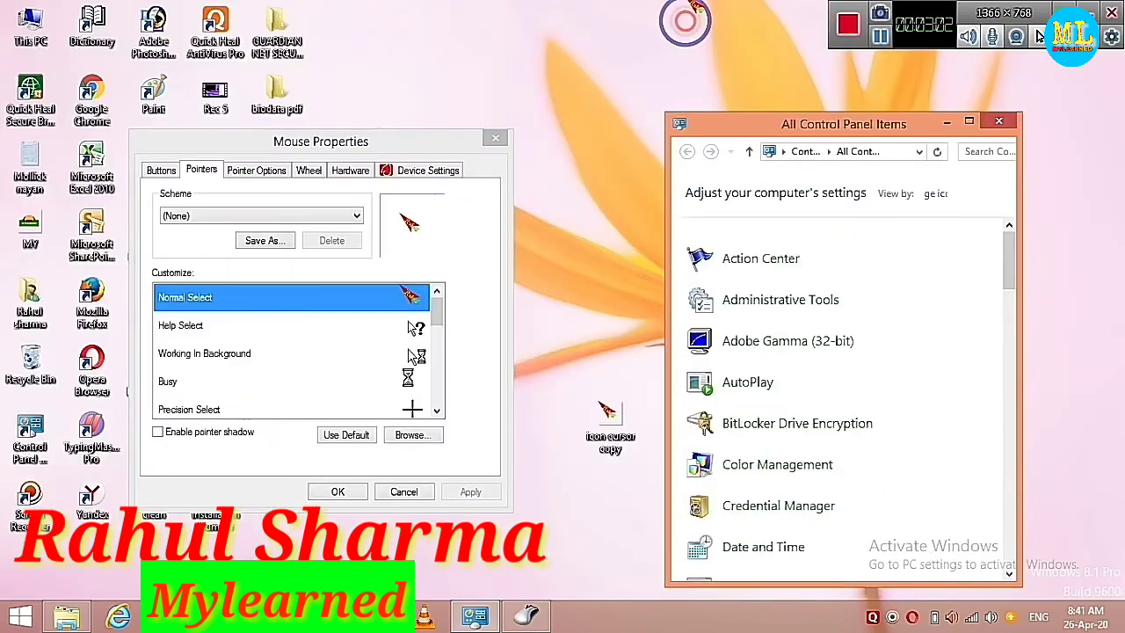
Refresh the desktop twice from its right-click menu
right_click(493, 78)
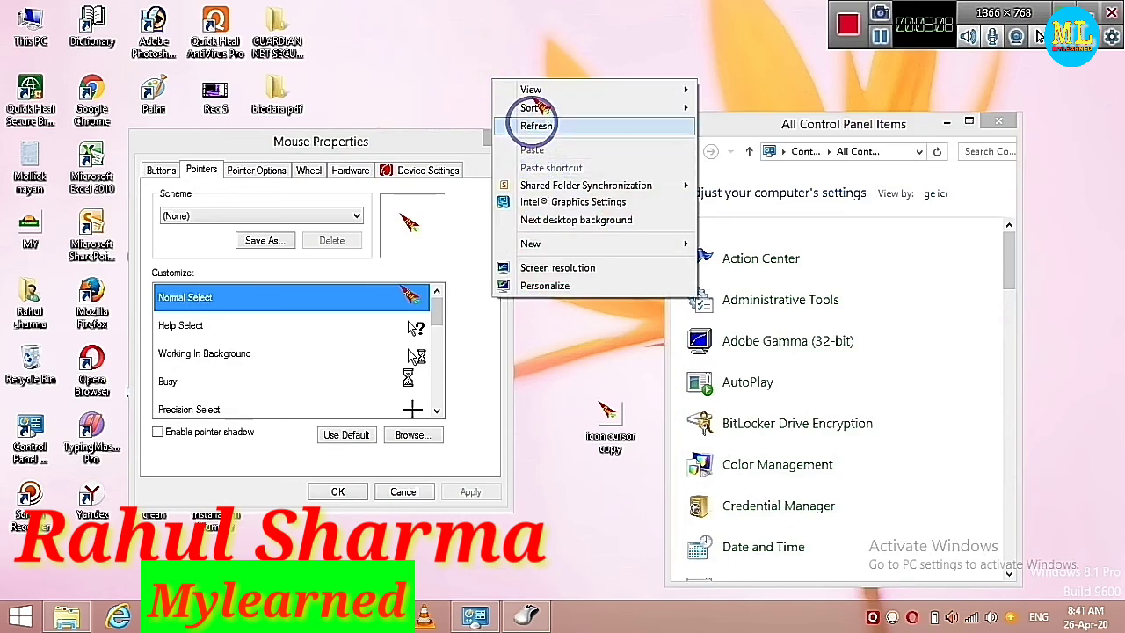
left_click(534, 123)
right_click(567, 76)
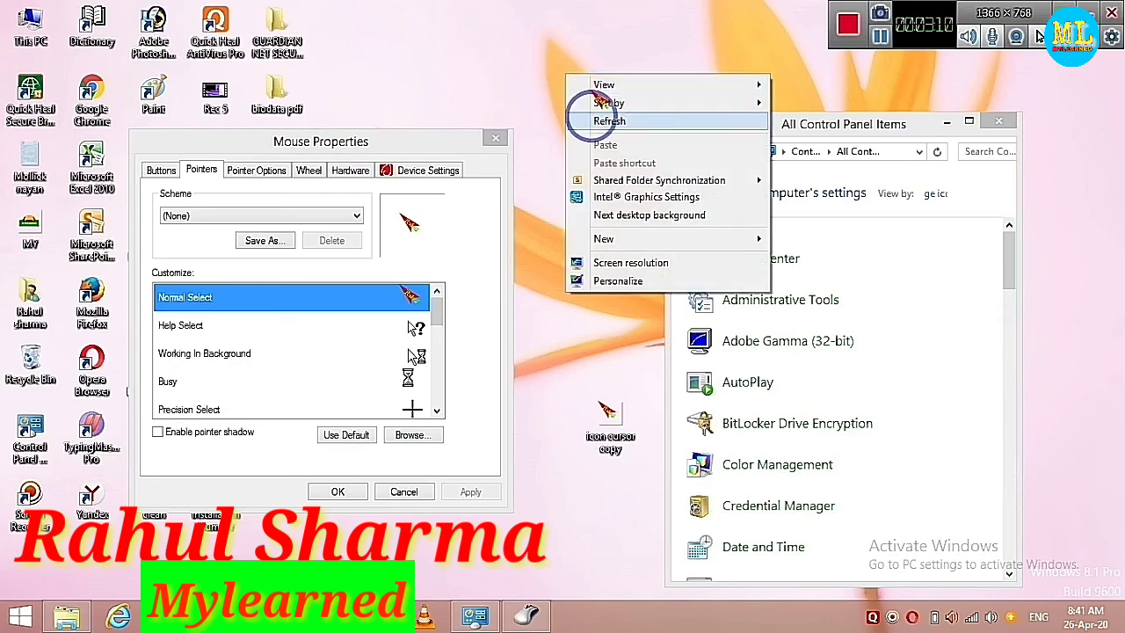
left_click(595, 120)
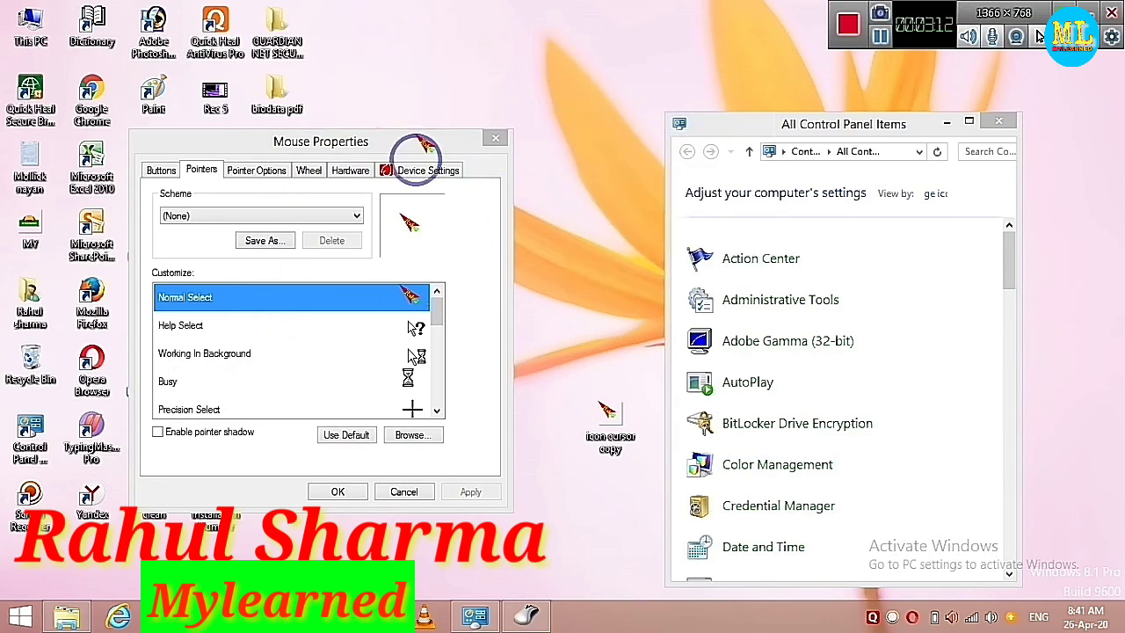